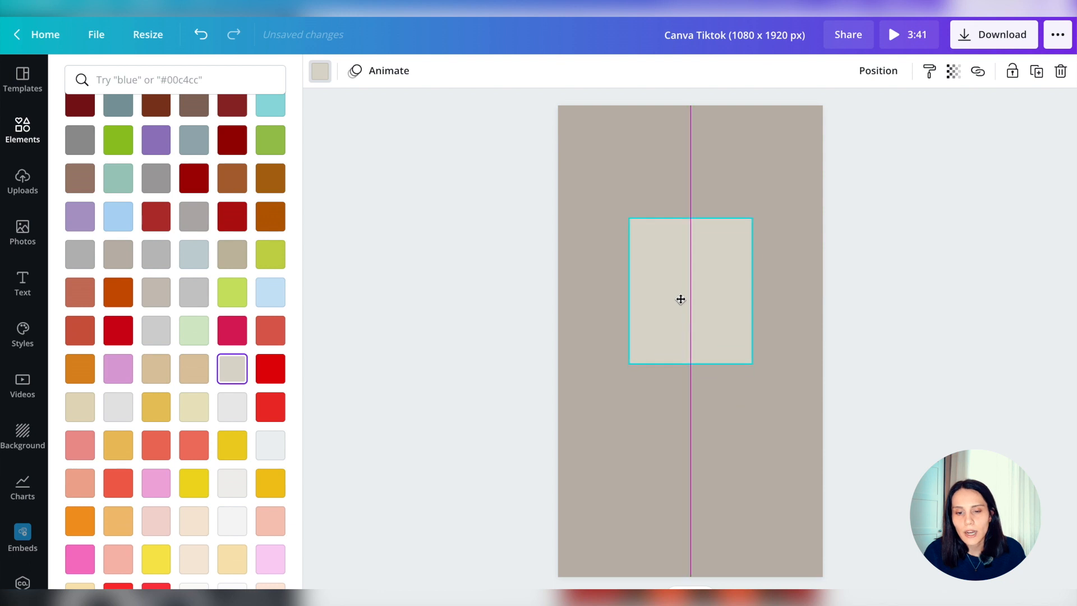
# Search the Frames collection for "triangle"
pyautogui.click(461, 292)
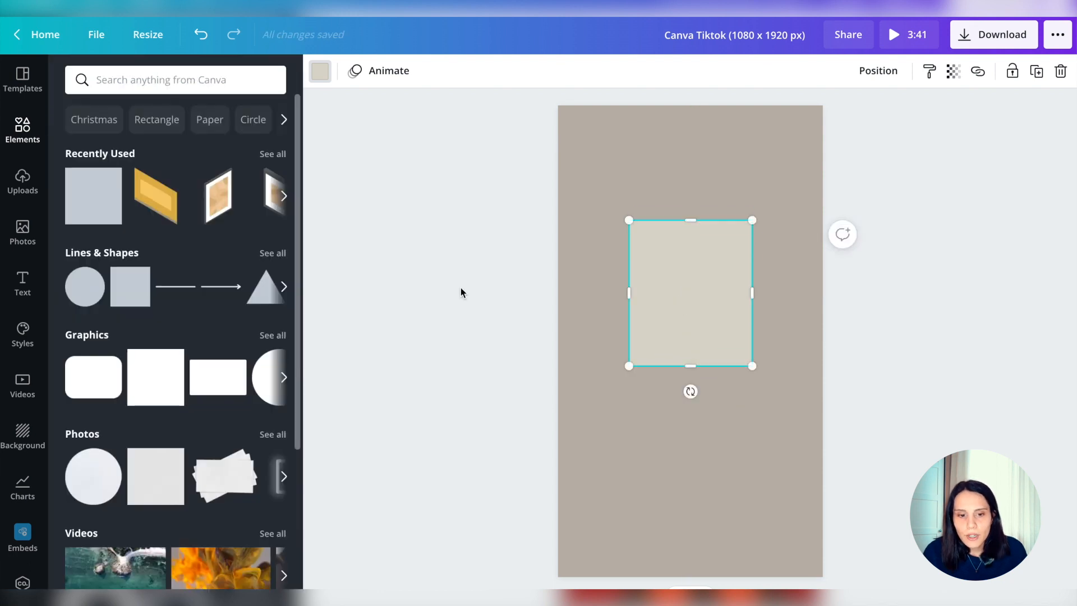
pyautogui.scroll(-7, 131, 346)
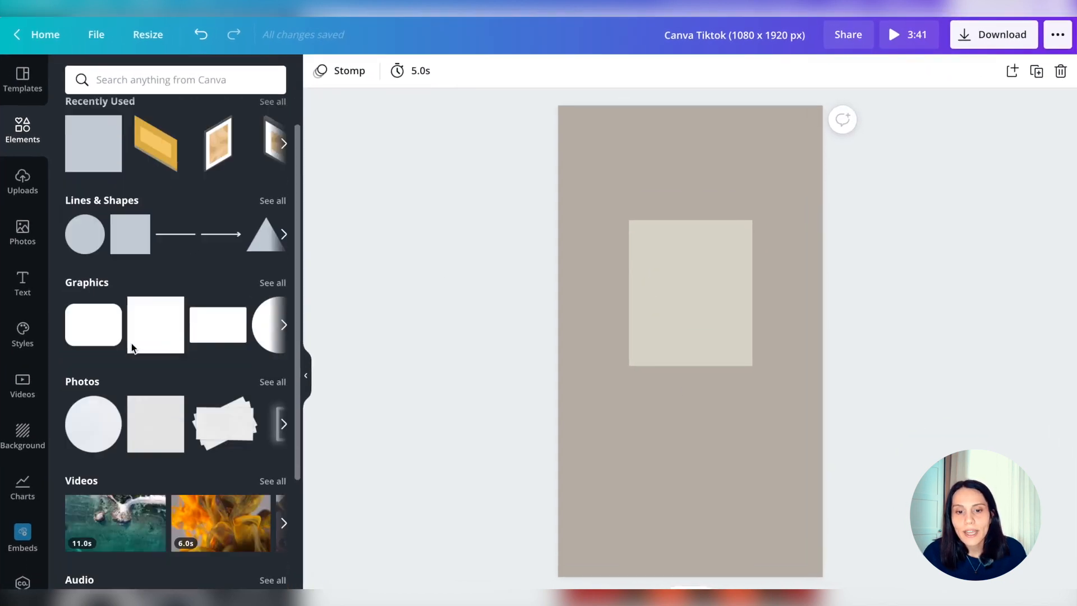
pyautogui.click(271, 508)
pyautogui.click(161, 115)
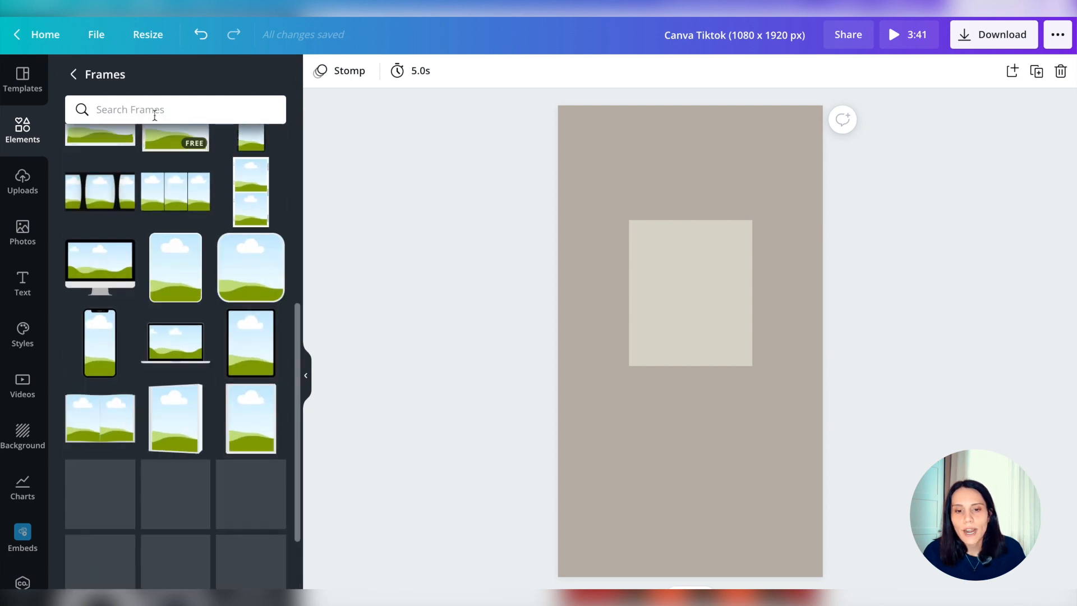
pyautogui.write('triangle')
pyautogui.press('Return')
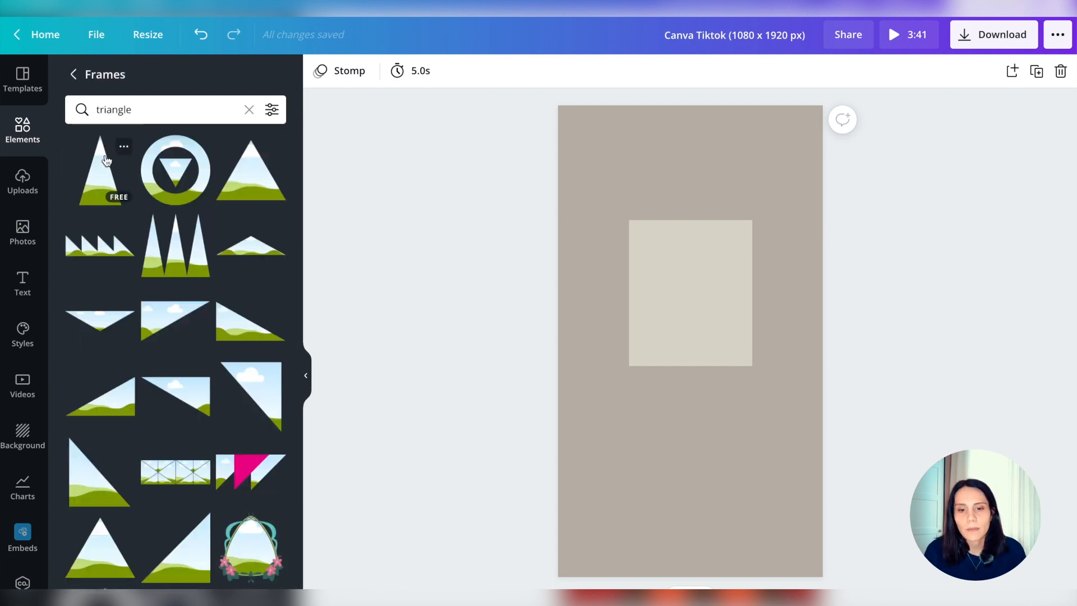
pyautogui.click(105, 172)
pyautogui.moveTo(714, 442); pyautogui.dragTo(701, 565)
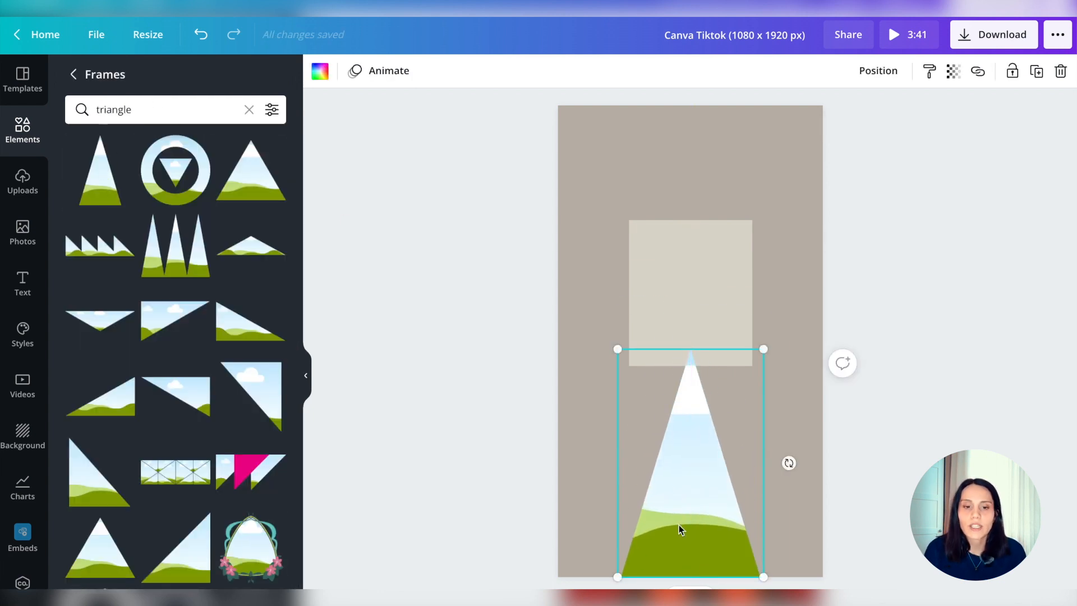
pyautogui.moveTo(620, 349); pyautogui.dragTo(577, 233)
pyautogui.moveTo(764, 255); pyautogui.dragTo(886, 200)
pyautogui.moveTo(691, 371); pyautogui.dragTo(679, 567)
pyautogui.press('Delete')
# Add a wide triangle frame, enlarge it beyond the page's width and centre it along the page's bottom edge
pyautogui.click(243, 175)
pyautogui.moveTo(617, 451); pyautogui.dragTo(621, 190)
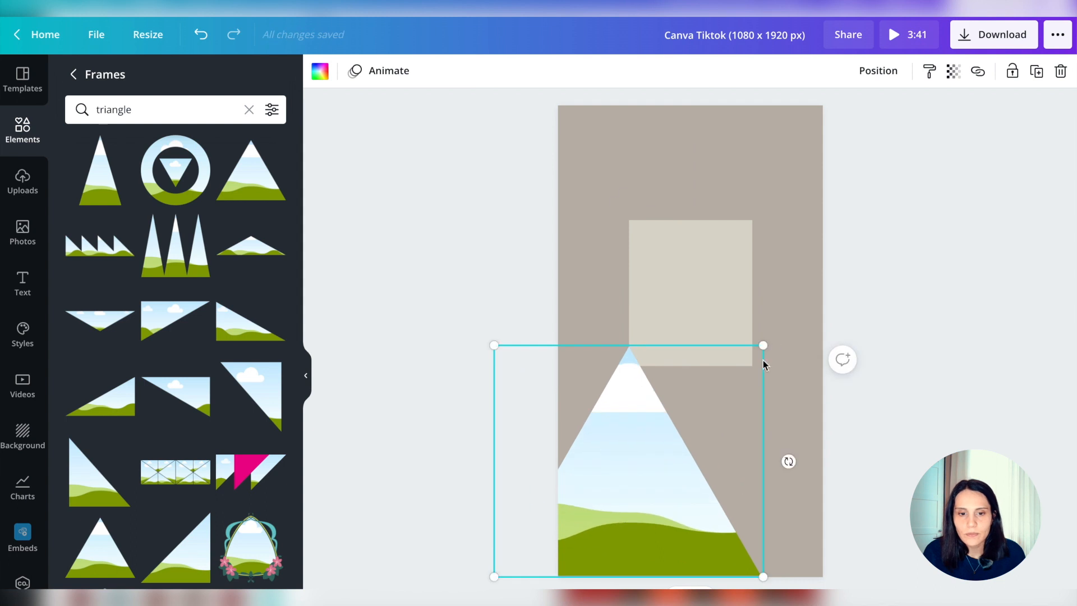
pyautogui.moveTo(764, 345); pyautogui.dragTo(874, 243)
pyautogui.moveTo(693, 491)
pyautogui.mouseDown()
pyautogui.moveTo(702, 490)
pyautogui.moveTo(688, 531)
pyautogui.moveTo(697, 494)
pyautogui.mouseUp()
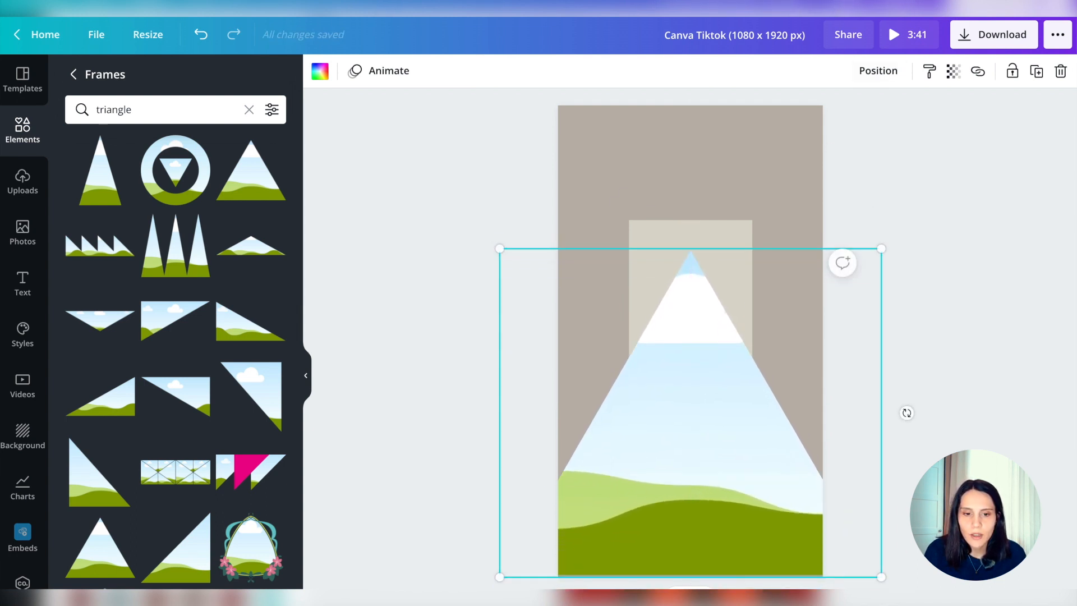
# Fill the triangle frame with the uploaded orange hexagon carpet image and place the light square over its tip
pyautogui.moveTo(585, 517); pyautogui.dragTo(595, 511)
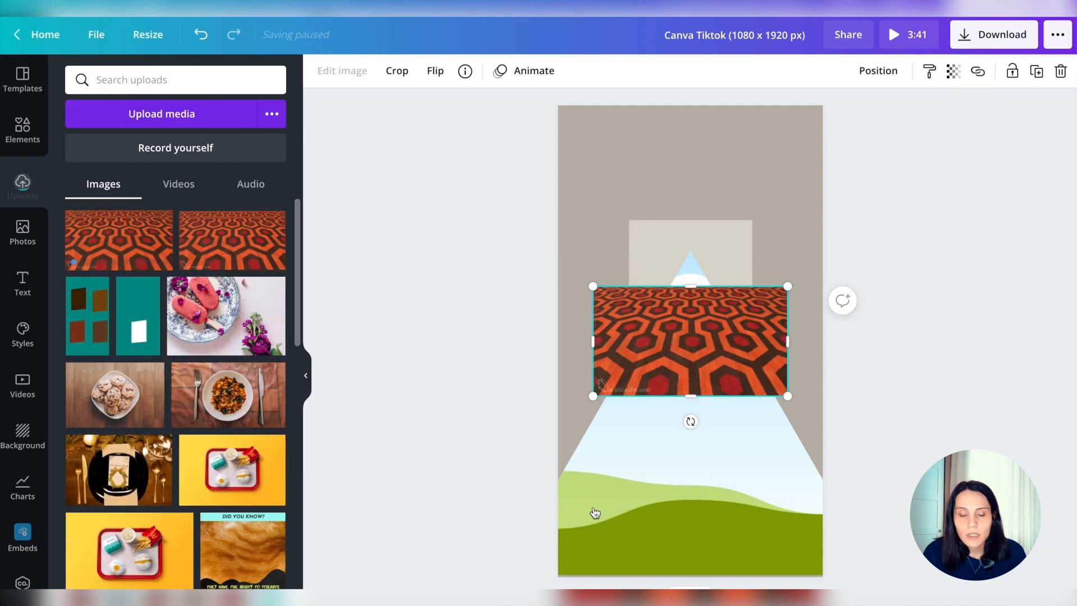
pyautogui.moveTo(670, 392); pyautogui.dragTo(668, 422)
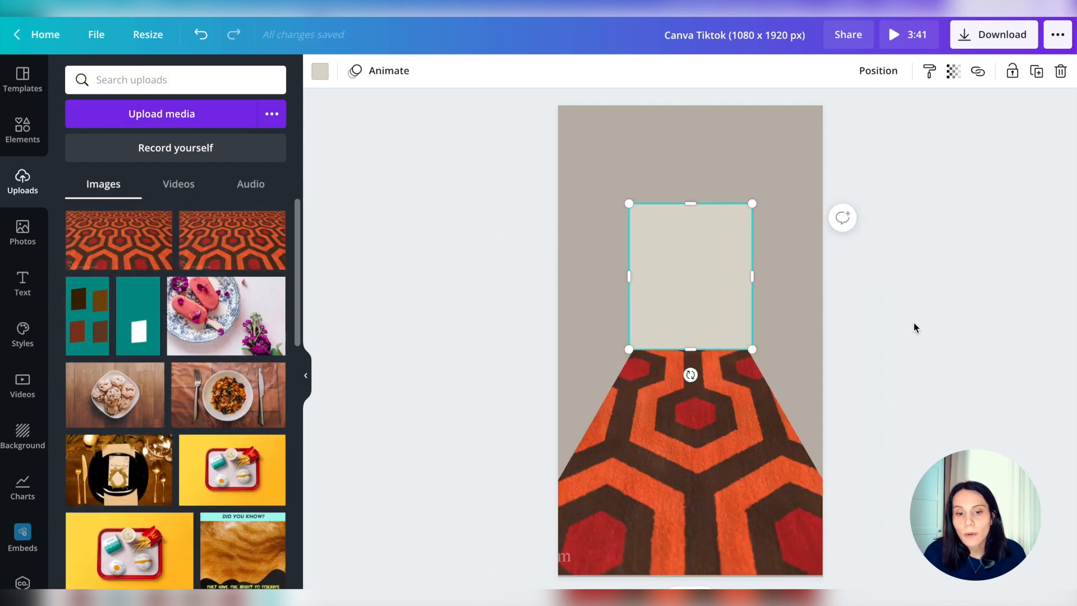
pyautogui.click(914, 323)
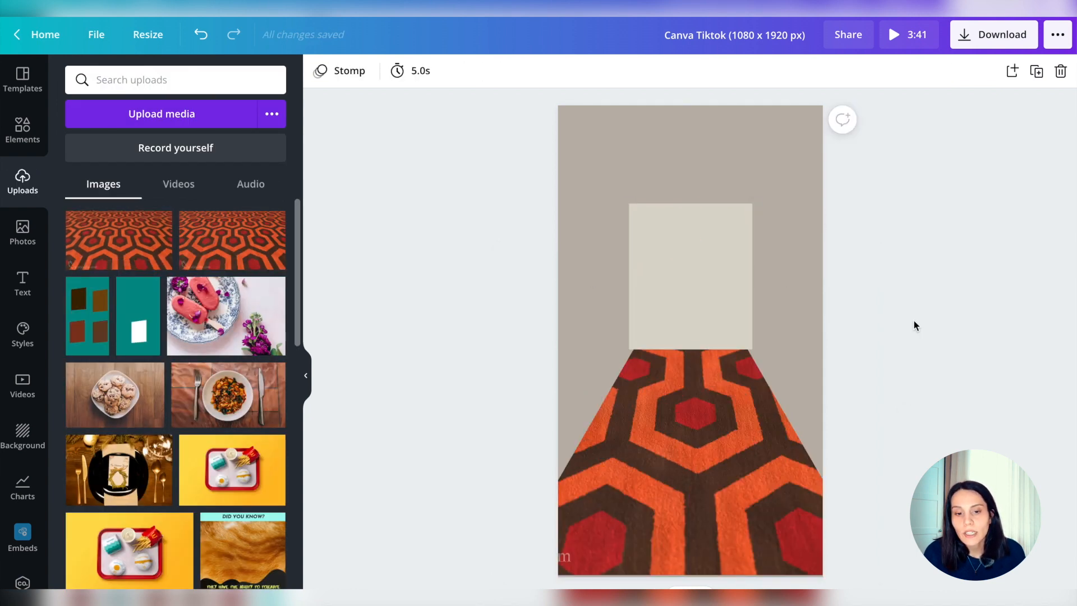
# Shrink the light square slightly and centre it horizontally so its lower corners meet the carpet's slanted edges
pyautogui.click(741, 402)
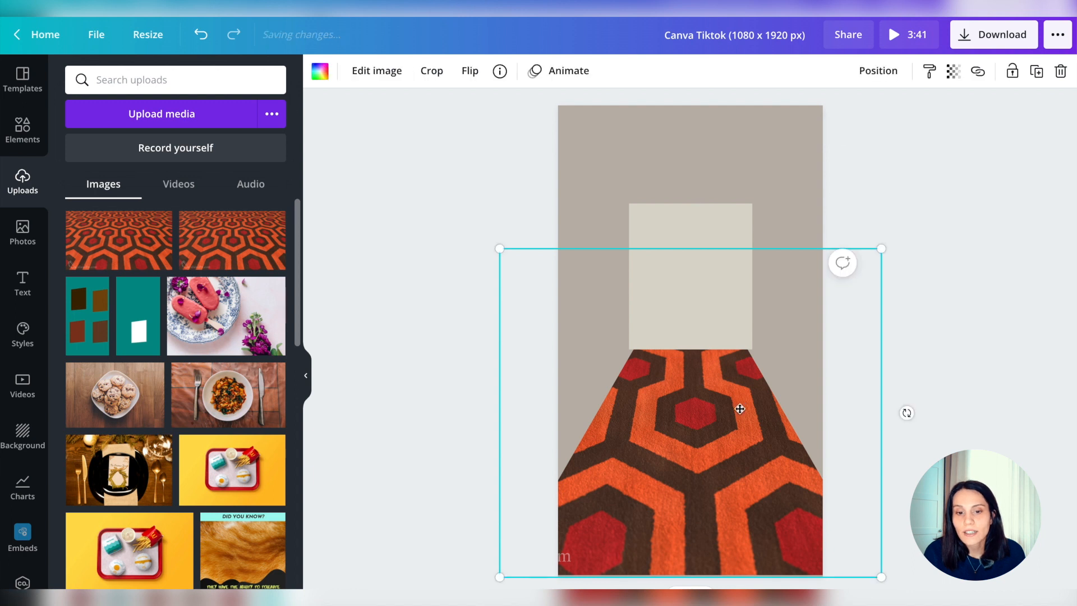
pyautogui.moveTo(741, 402)
pyautogui.mouseDown()
pyautogui.moveTo(738, 420)
pyautogui.moveTo(738, 409)
pyautogui.mouseUp()
pyautogui.click(640, 336)
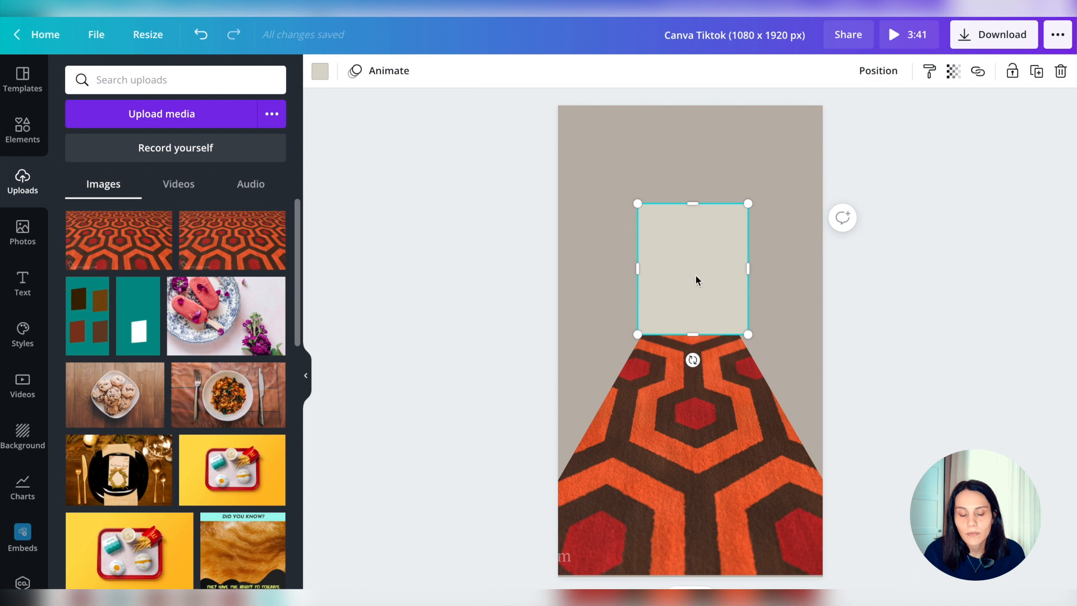
pyautogui.moveTo(694, 280); pyautogui.dragTo(693, 286)
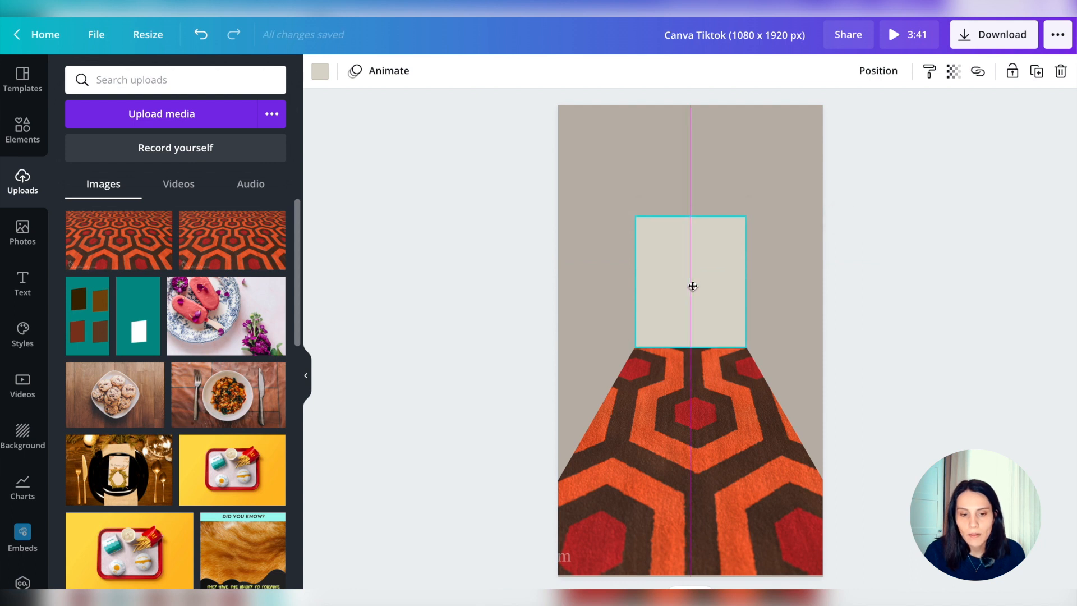
pyautogui.click(999, 195)
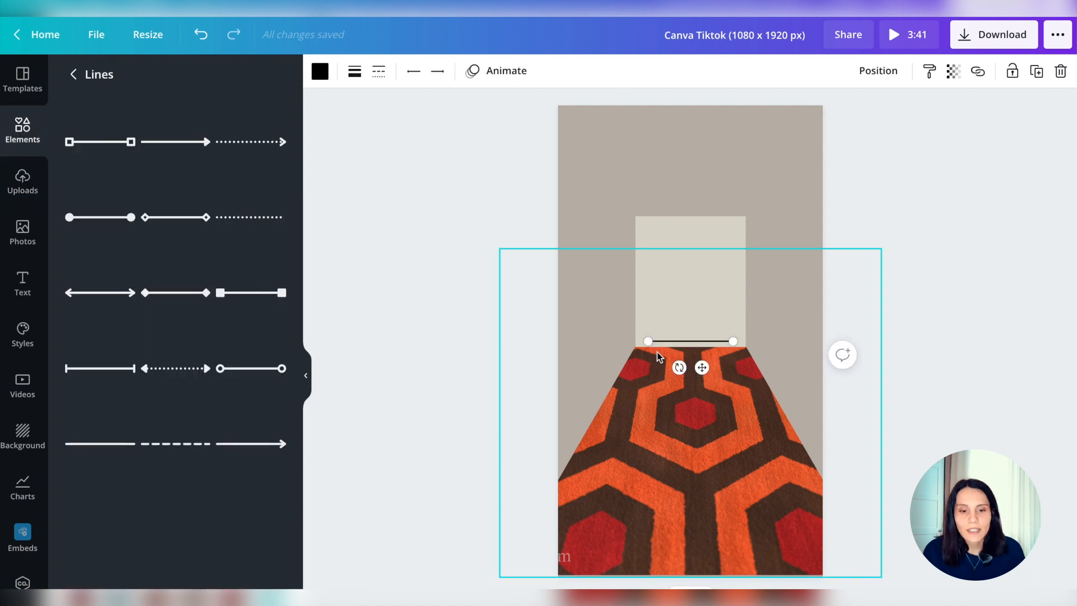
# Fit a line along the carpet's left edge, make it thicker, colour it dark maroon and send it backward
pyautogui.moveTo(649, 342); pyautogui.dragTo(550, 487)
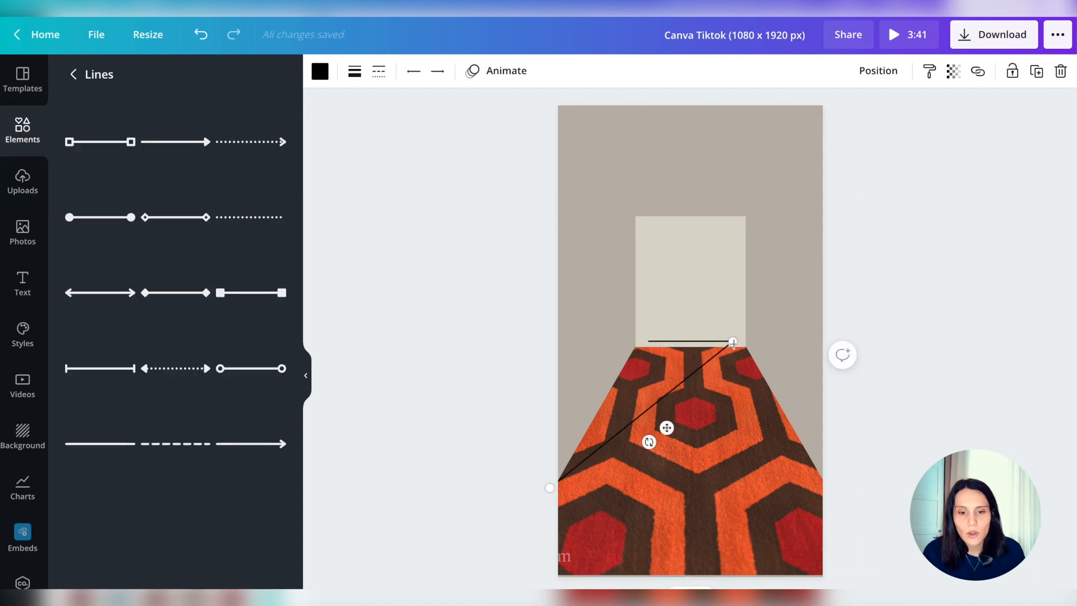
pyautogui.moveTo(734, 343); pyautogui.dragTo(635, 349)
pyautogui.click(355, 71)
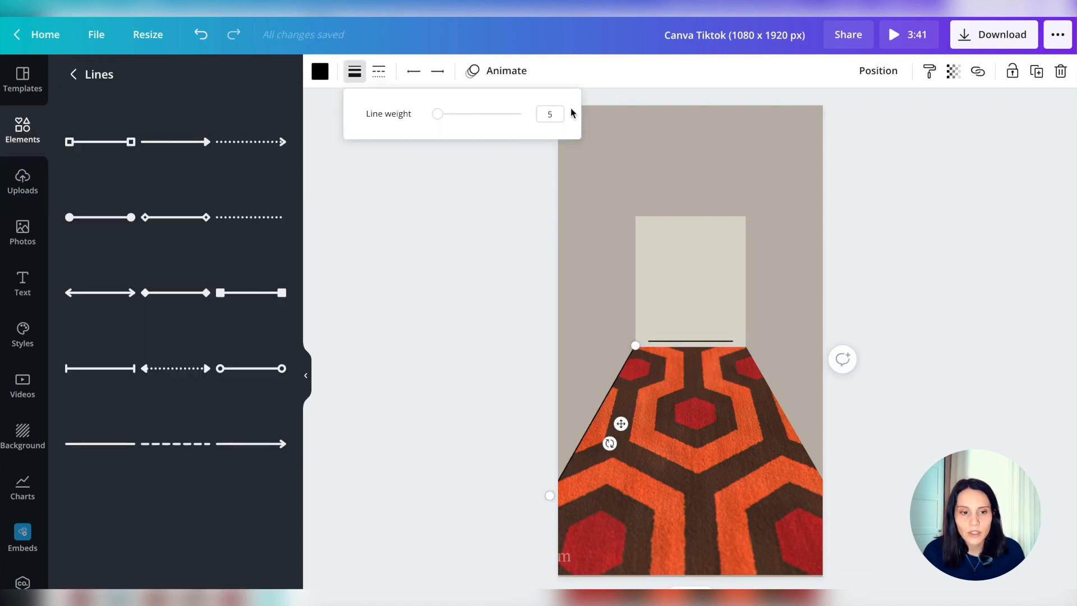
pyautogui.click(320, 71)
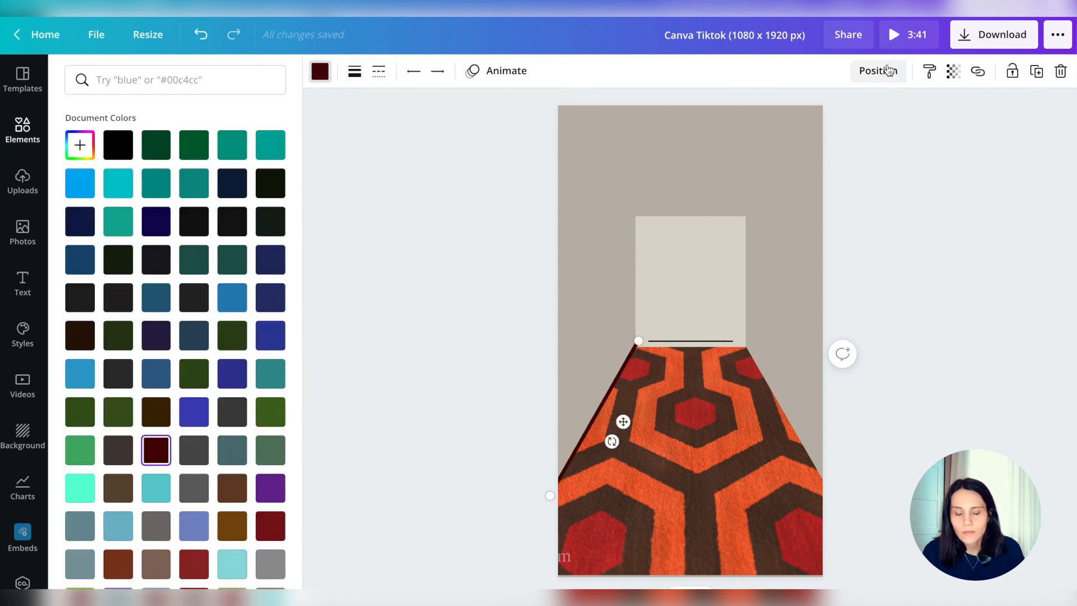
pyautogui.click(879, 71)
# Delete the leftover short black line at the far end of the carpet
pyautogui.moveTo(635, 345); pyautogui.dragTo(823, 495)
pyautogui.rightClick(723, 341)
pyautogui.press('Delete')
# Duplicate the maroon line, fit the copy along the carpet's right edge and send it backward
pyautogui.click(613, 393)
pyautogui.press('super+d')
pyautogui.moveTo(555, 500); pyautogui.dragTo(836, 492)
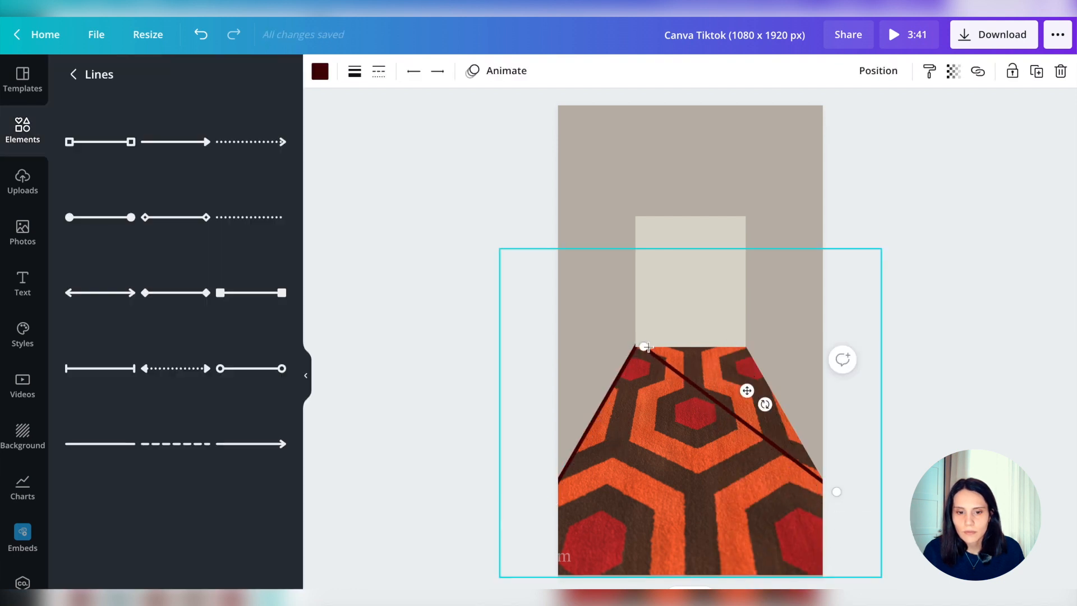
pyautogui.moveTo(643, 347); pyautogui.dragTo(744, 340)
pyautogui.moveTo(837, 492); pyautogui.dragTo(836, 501)
pyautogui.click(879, 70)
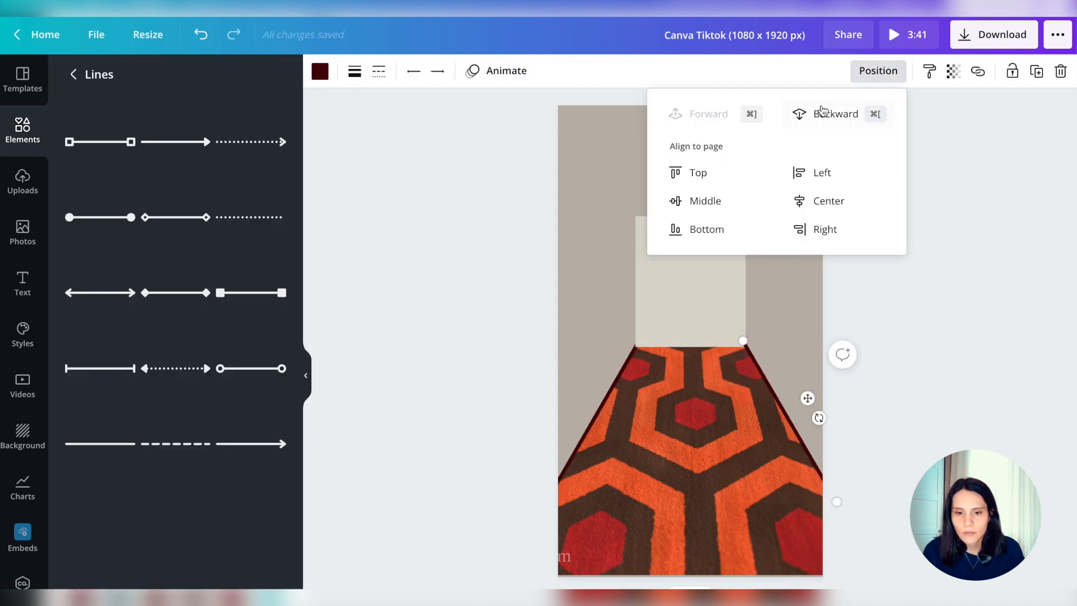
pyautogui.click(823, 112)
pyautogui.click(953, 404)
# Search the elements for "triangle", add the solid white one and crop it to a low trapezoid
pyautogui.click(73, 74)
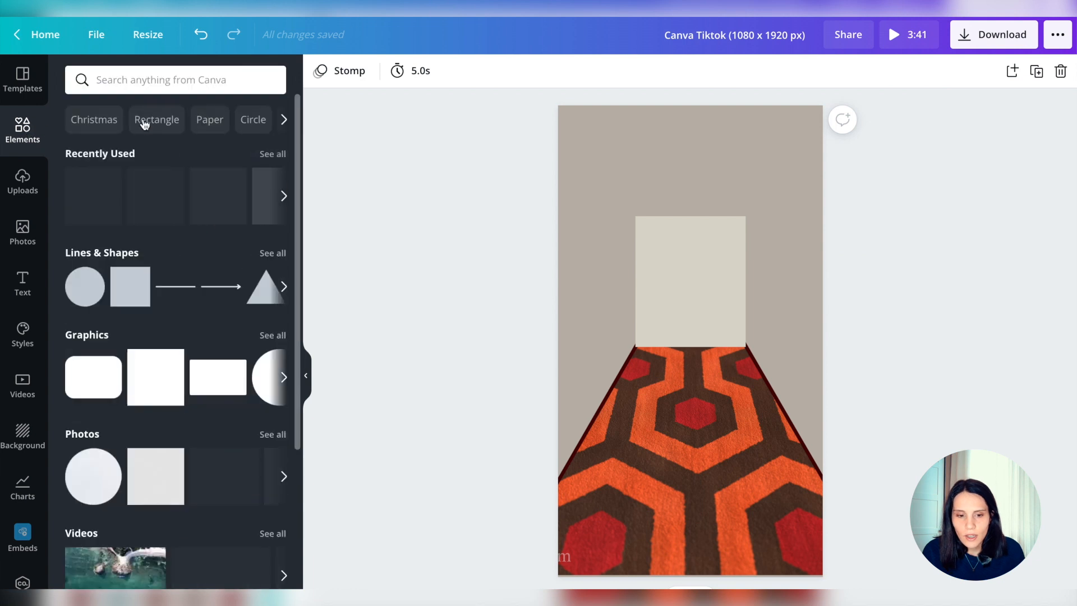
pyautogui.click(174, 81)
pyautogui.write('triangle')
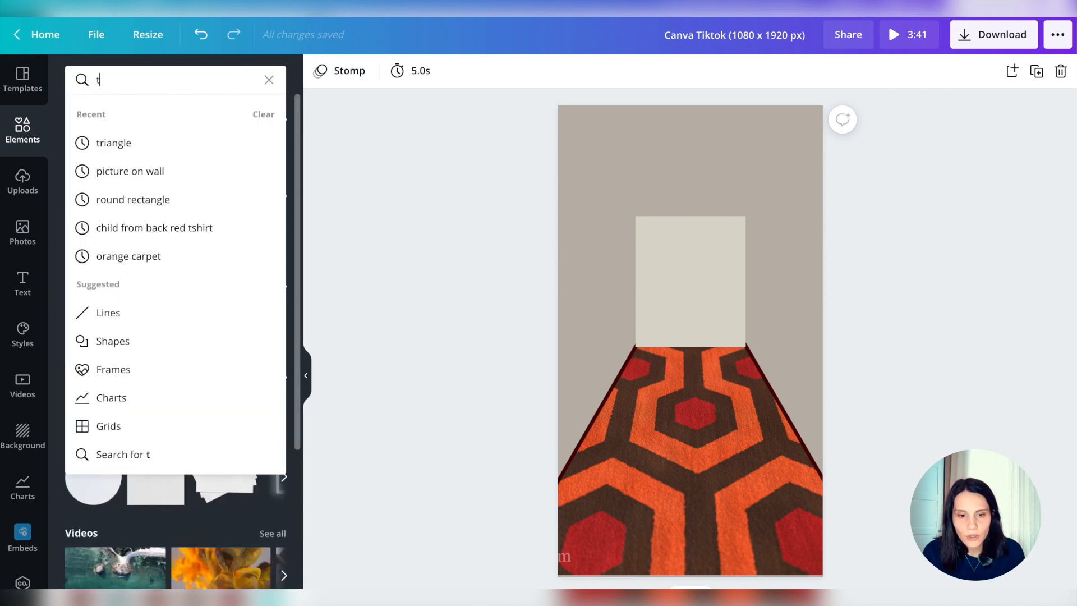
pyautogui.press('Return')
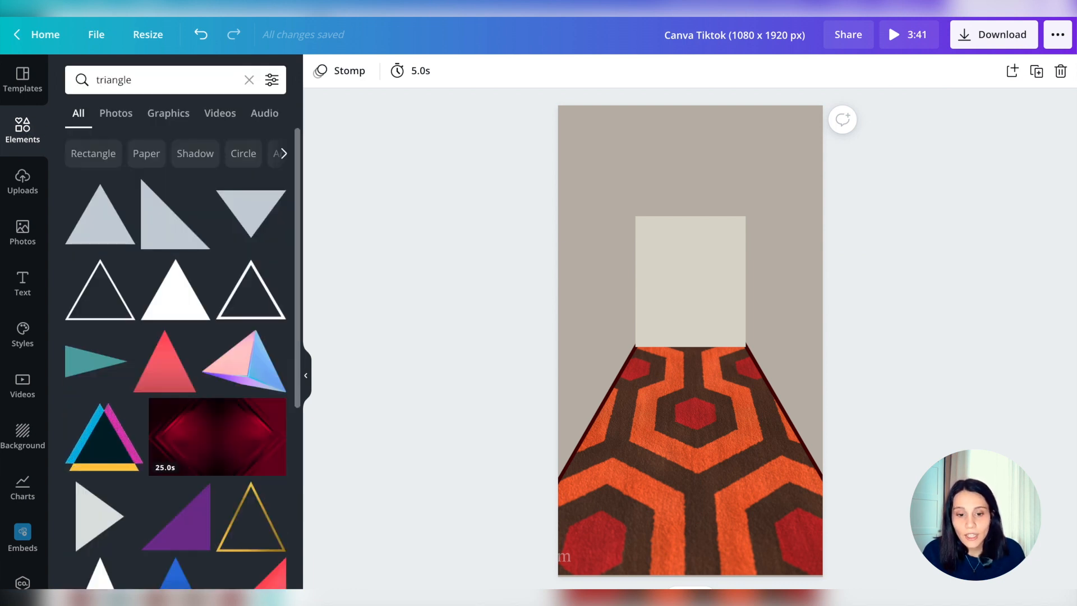
pyautogui.click(175, 290)
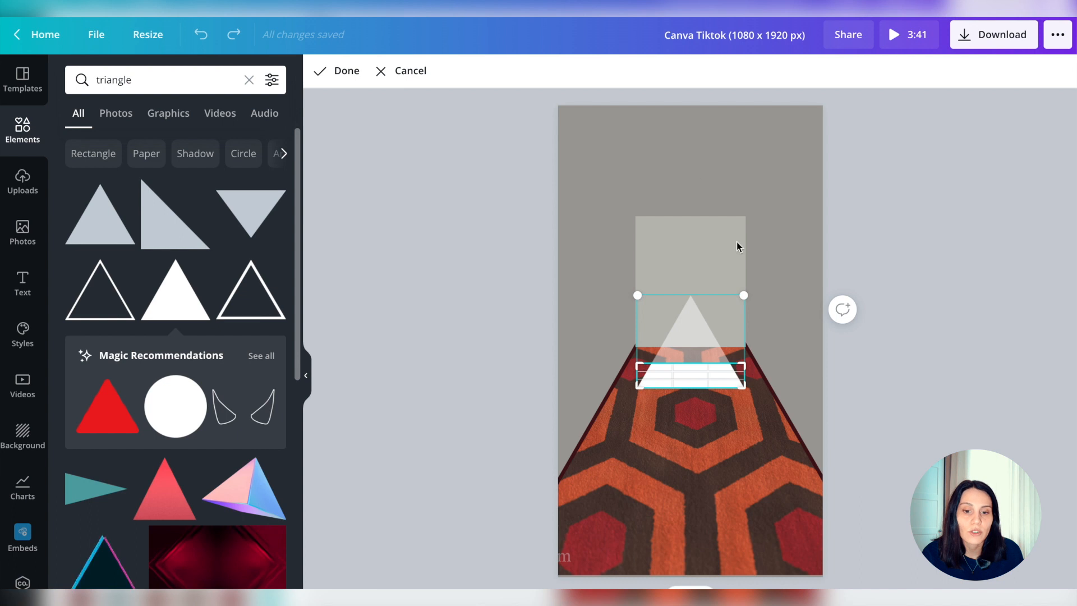
pyautogui.click(746, 257)
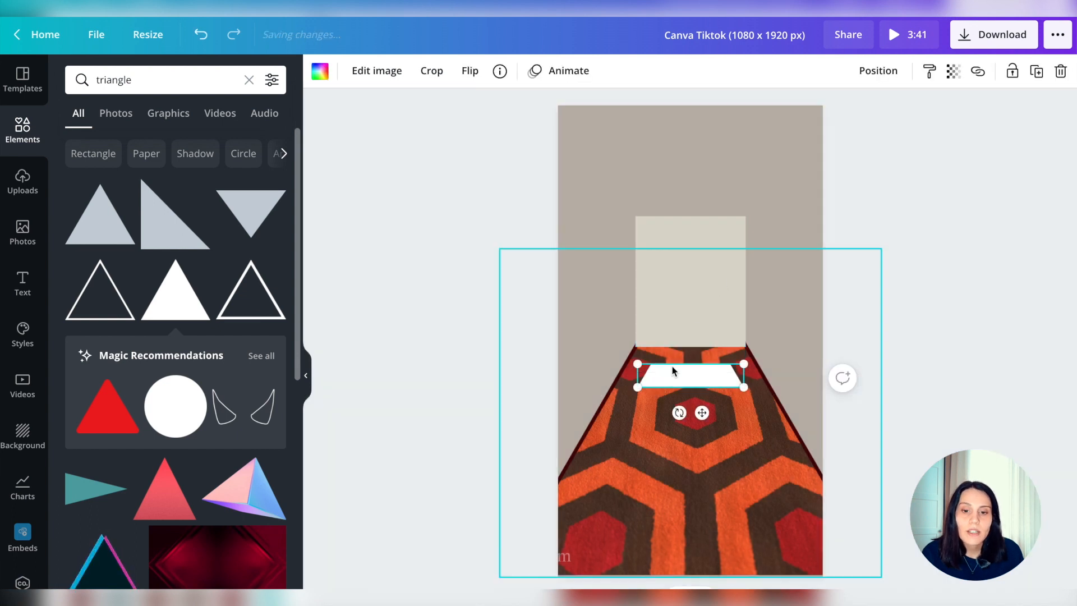
# Colour the trapezoid dark maroon, rotate it upright and move it against the left wall
pyautogui.click(320, 71)
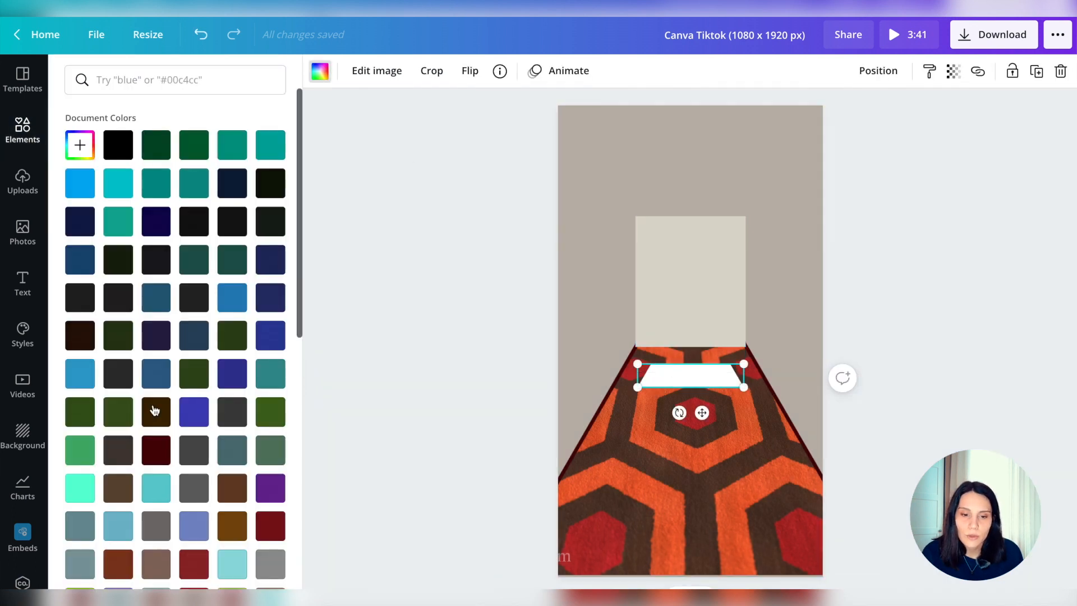
pyautogui.click(155, 446)
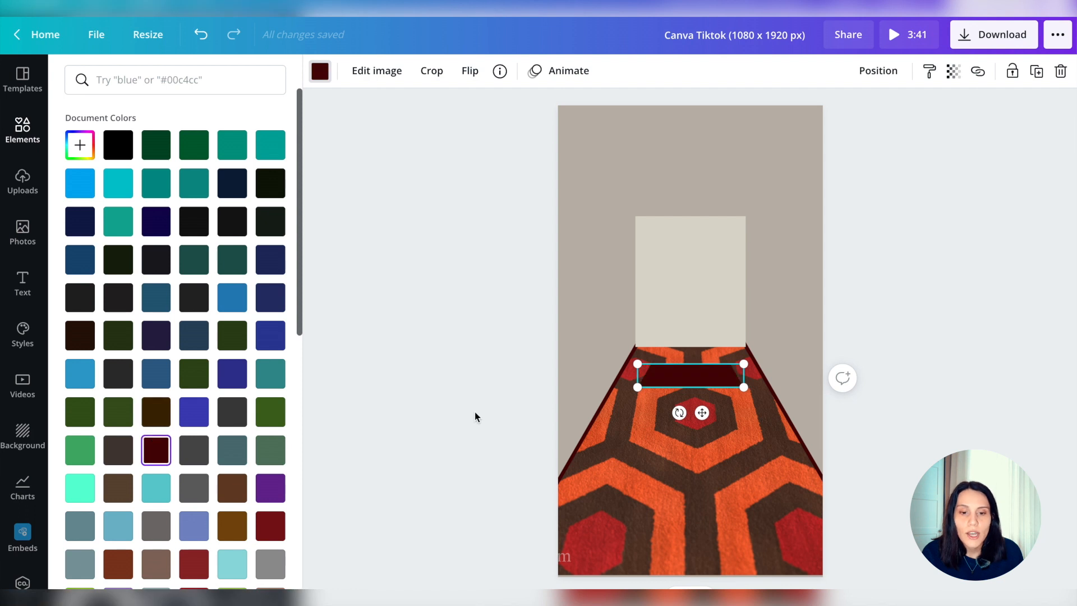
pyautogui.moveTo(676, 412); pyautogui.dragTo(565, 368)
pyautogui.moveTo(690, 373); pyautogui.dragTo(570, 396)
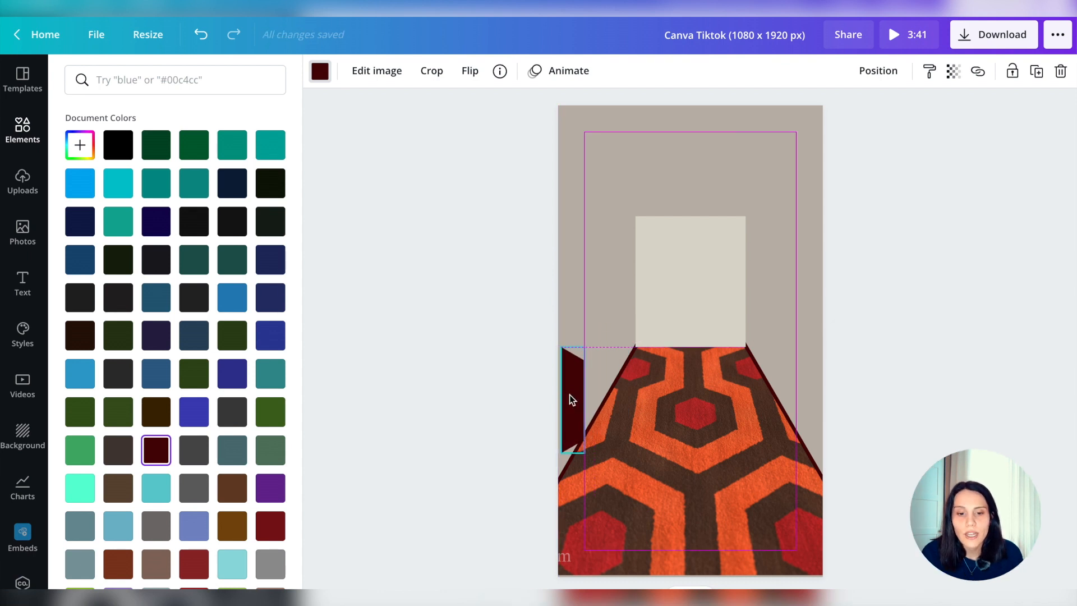
# Enlarge the maroon trapezoid into a tall door and crop it narrower beside the carpet's left edge
pyautogui.moveTo(583, 341); pyautogui.dragTo(627, 80)
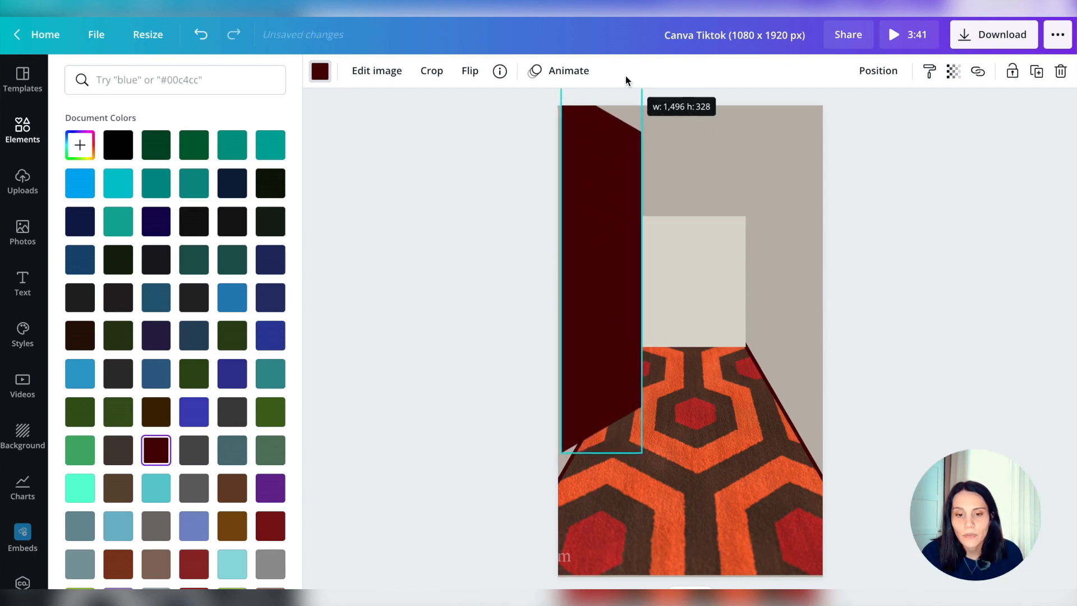
pyautogui.click(429, 79)
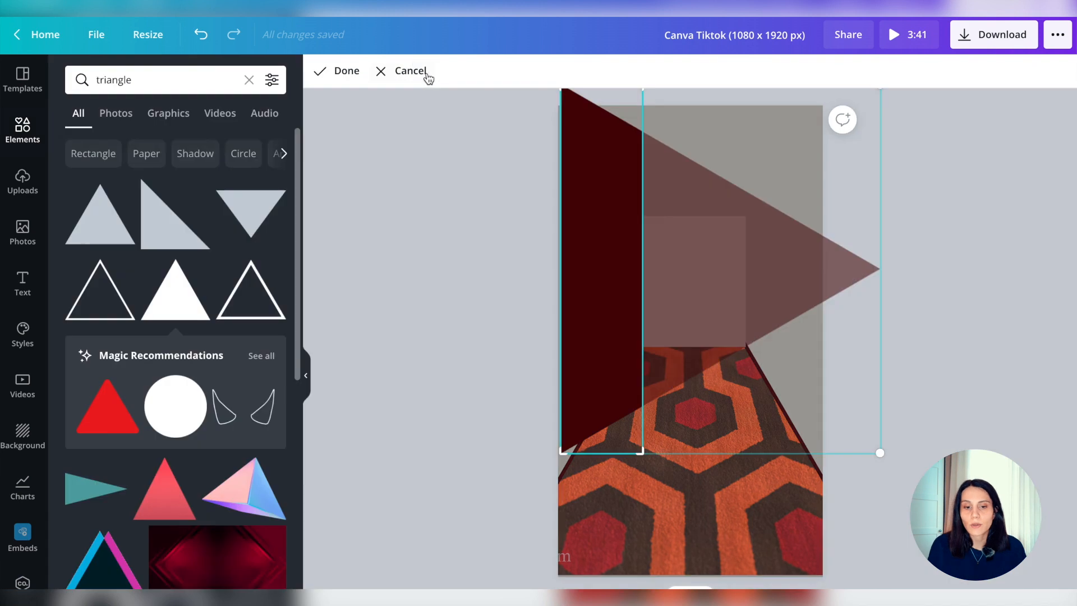
pyautogui.moveTo(578, 358)
pyautogui.mouseDown()
pyautogui.moveTo(580, 375)
pyautogui.moveTo(571, 376)
pyautogui.mouseUp()
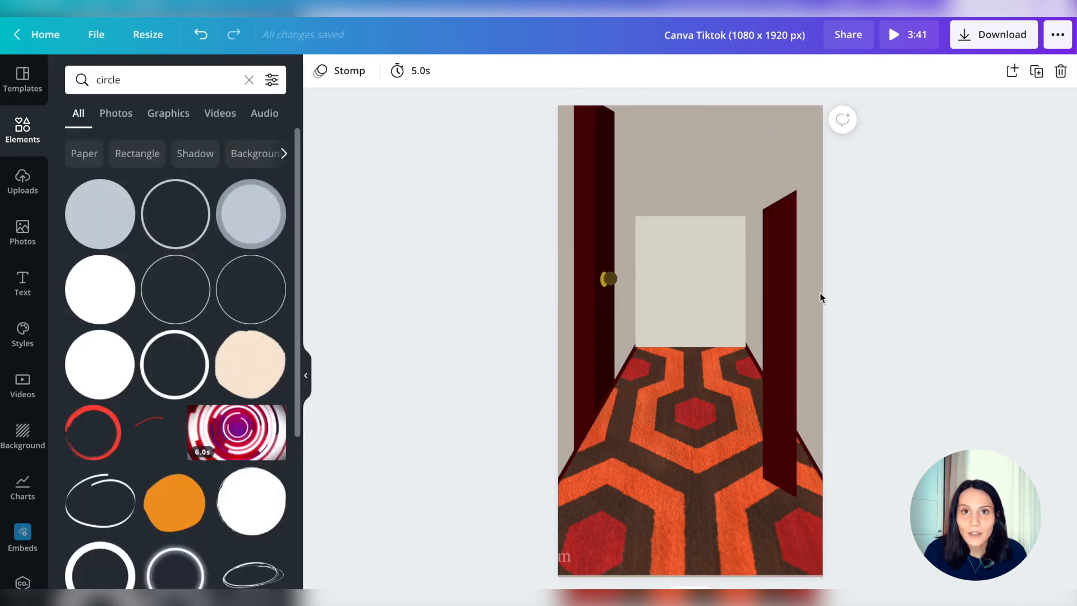
# Raise the right maroon door so it stands at the carpet's right edge and adjust its layer order
pyautogui.click(774, 327)
pyautogui.moveTo(774, 327); pyautogui.dragTo(788, 280)
pyautogui.click(878, 71)
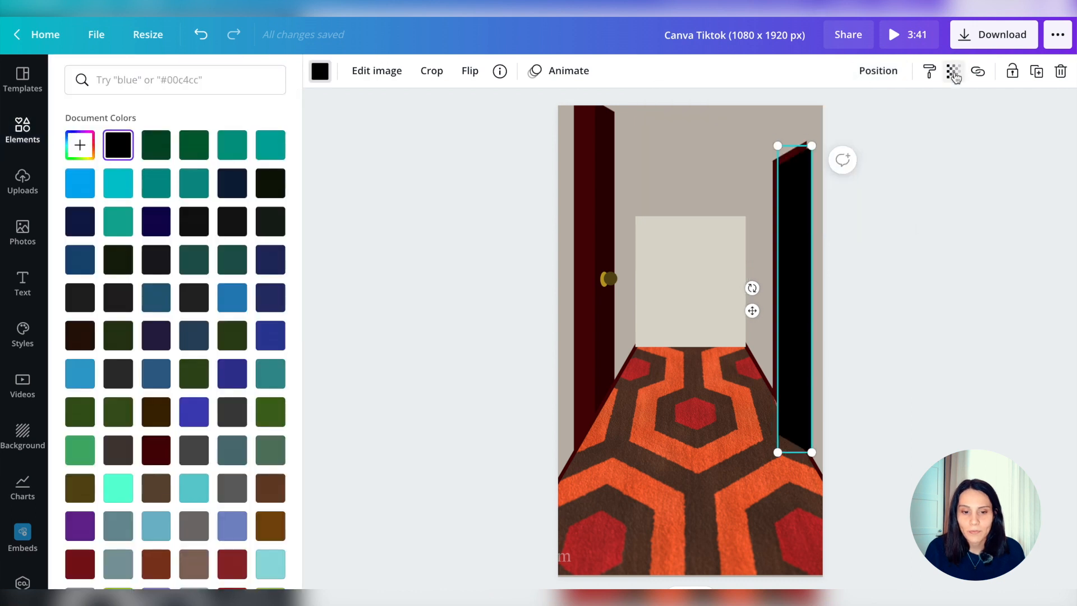
# Set the black overlay's transparency to 40 and resize it to shade the right door
pyautogui.click(954, 72)
pyautogui.click(947, 115)
pyautogui.write('40')
pyautogui.press('Return')
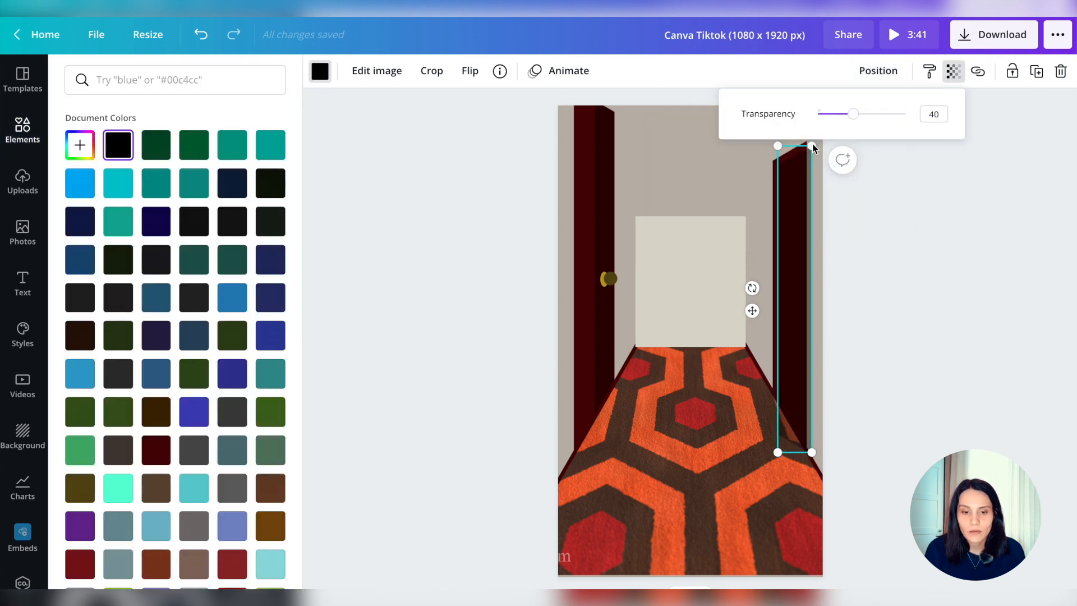
pyautogui.moveTo(813, 147); pyautogui.dragTo(801, 154)
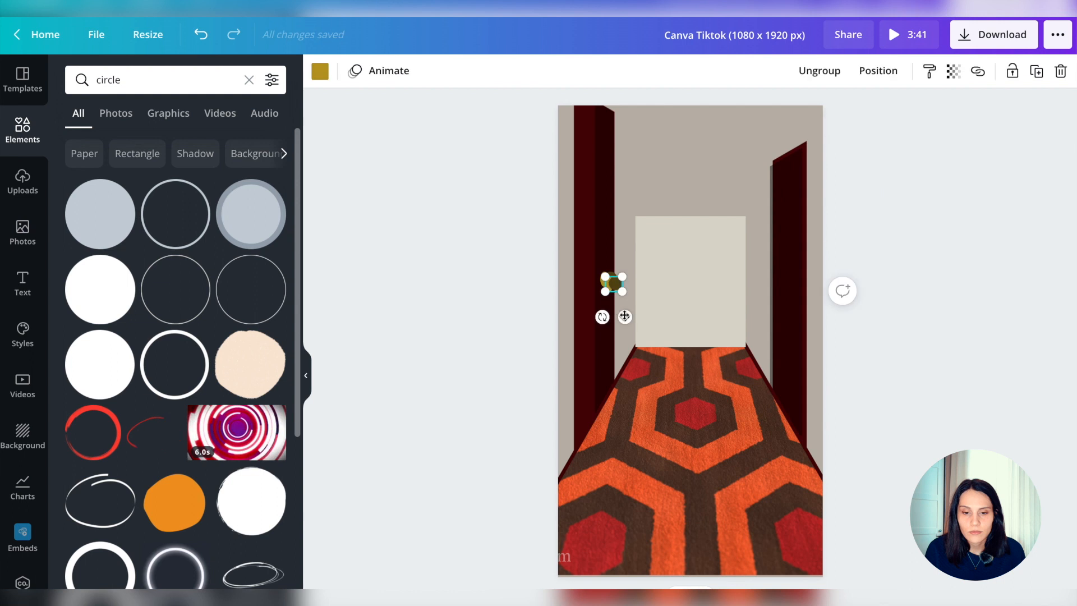
# Place the copied doorknob on the right door's inner edge and crop the grey shadow beside the left door
pyautogui.moveTo(736, 451); pyautogui.dragTo(786, 312)
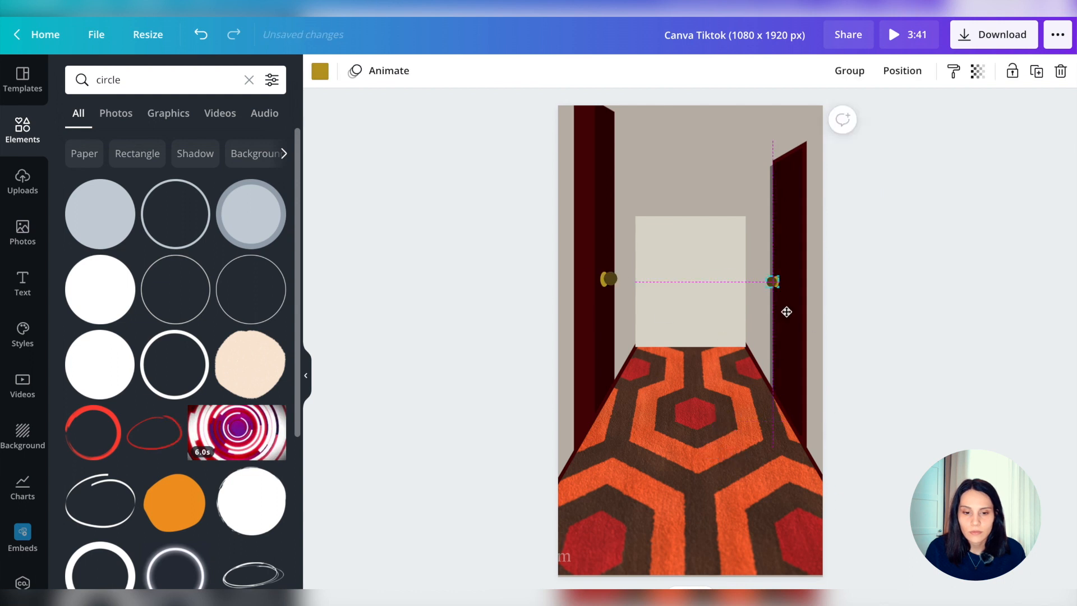
pyautogui.moveTo(631, 128); pyautogui.dragTo(623, 128)
pyautogui.click(340, 71)
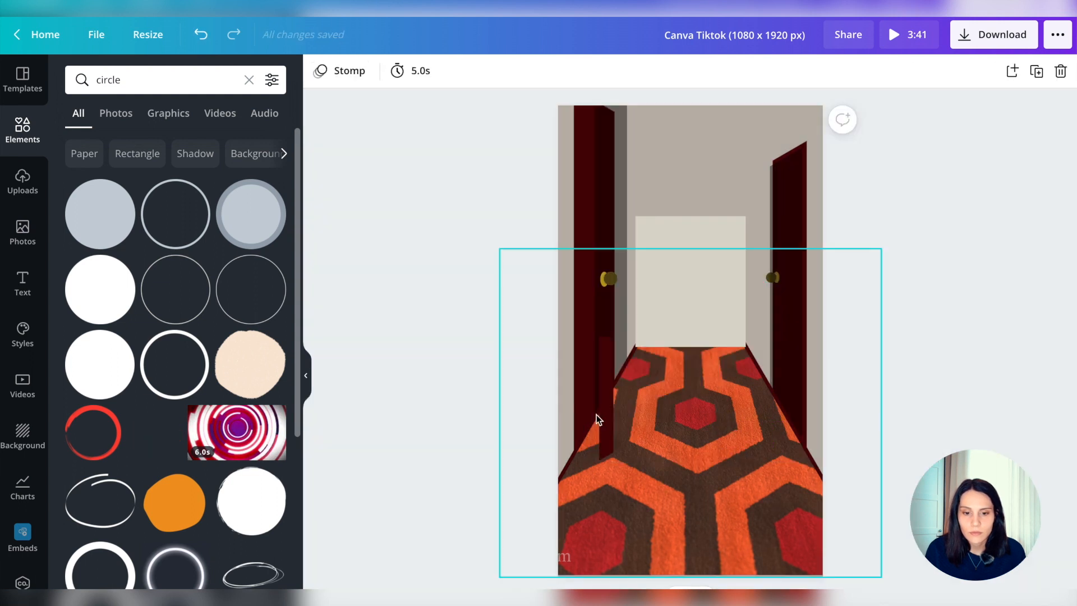
# Move the copied narrow maroon strip beyond the left door so it stands as a more distant door near the end wall
pyautogui.click(605, 417)
pyautogui.moveTo(576, 406); pyautogui.dragTo(593, 314)
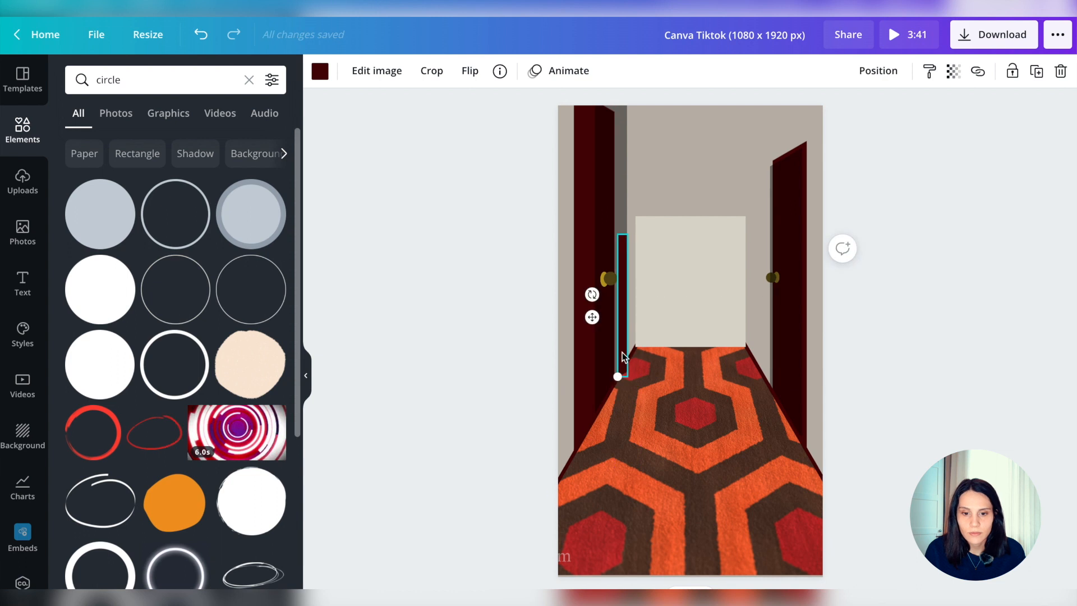
pyautogui.moveTo(632, 223); pyautogui.dragTo(634, 212)
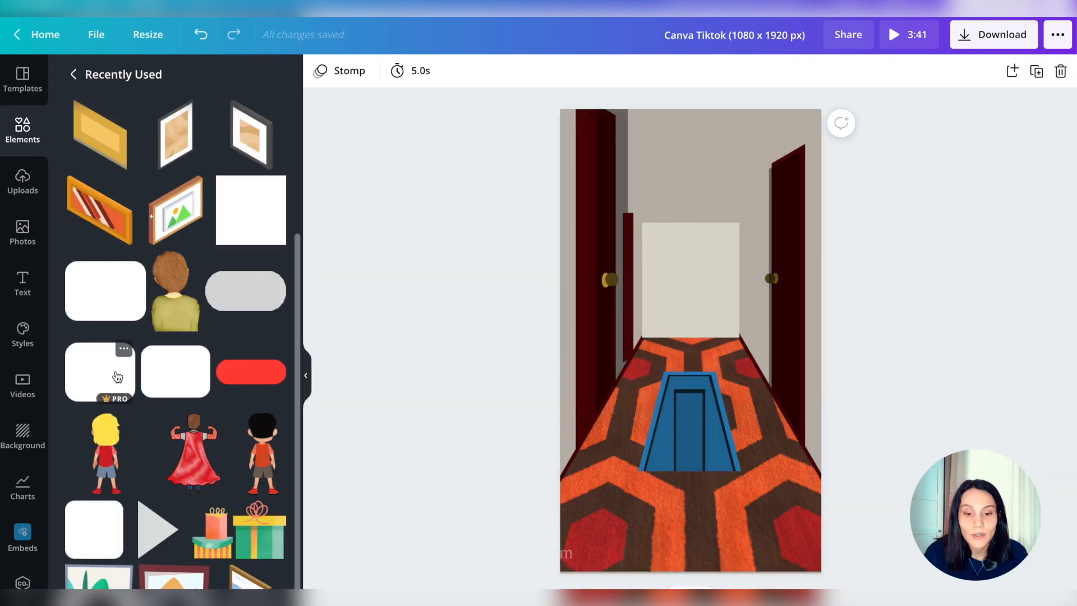
# Add black rounded-square wheels on both sides of the blue cart's lower end
pyautogui.moveTo(100, 372); pyautogui.dragTo(625, 471)
pyautogui.moveTo(748, 452); pyautogui.dragTo(748, 452)
pyautogui.click(892, 440)
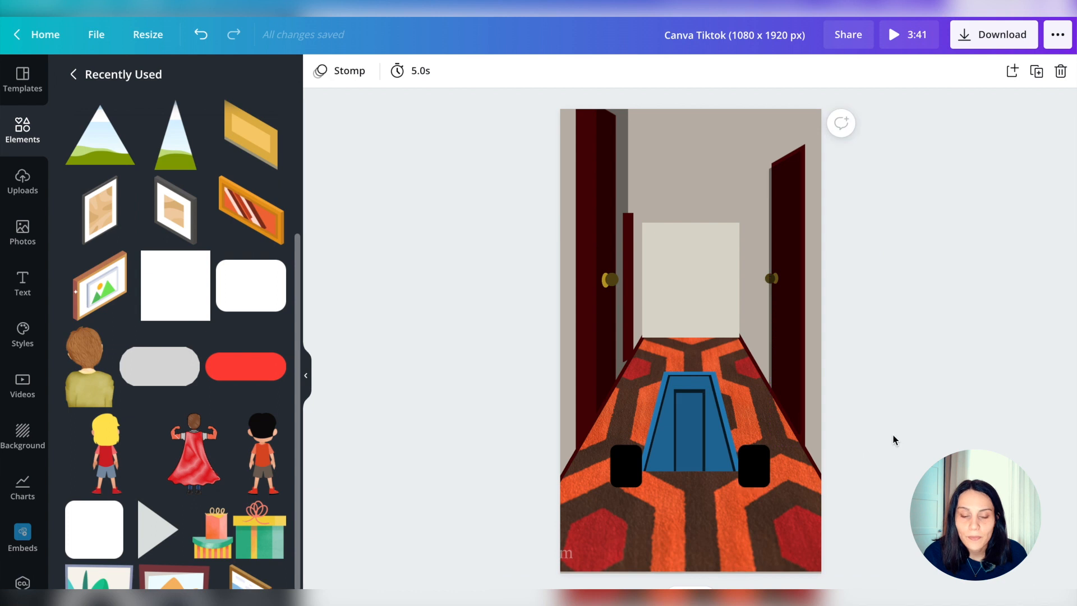
# Place the red rounded sleeve at the left side of the figure's torso and send it backward one layer
pyautogui.click(234, 191)
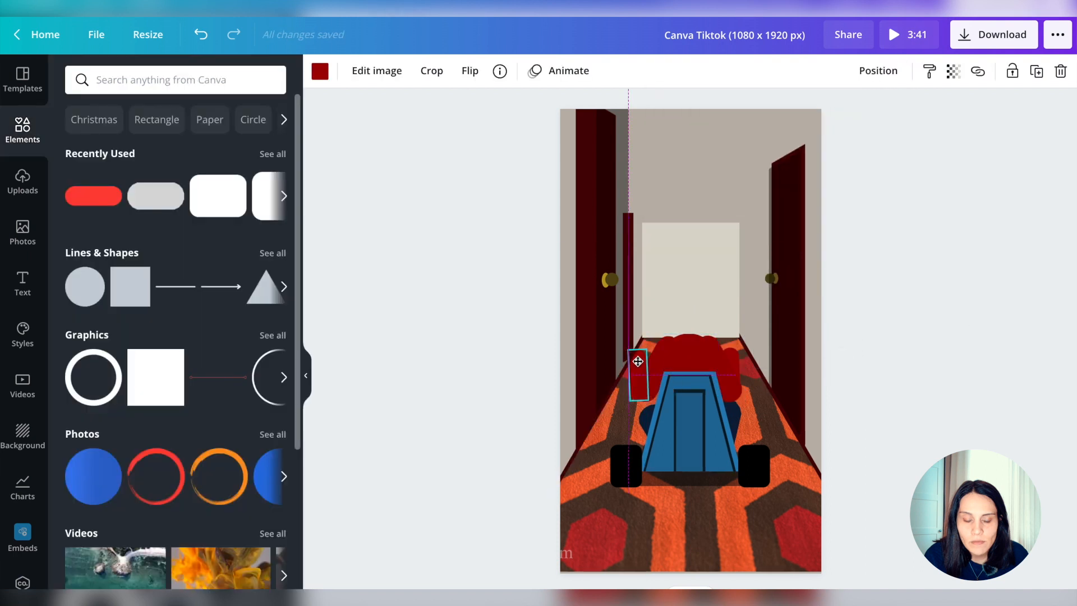
pyautogui.click(509, 349)
pyautogui.click(640, 376)
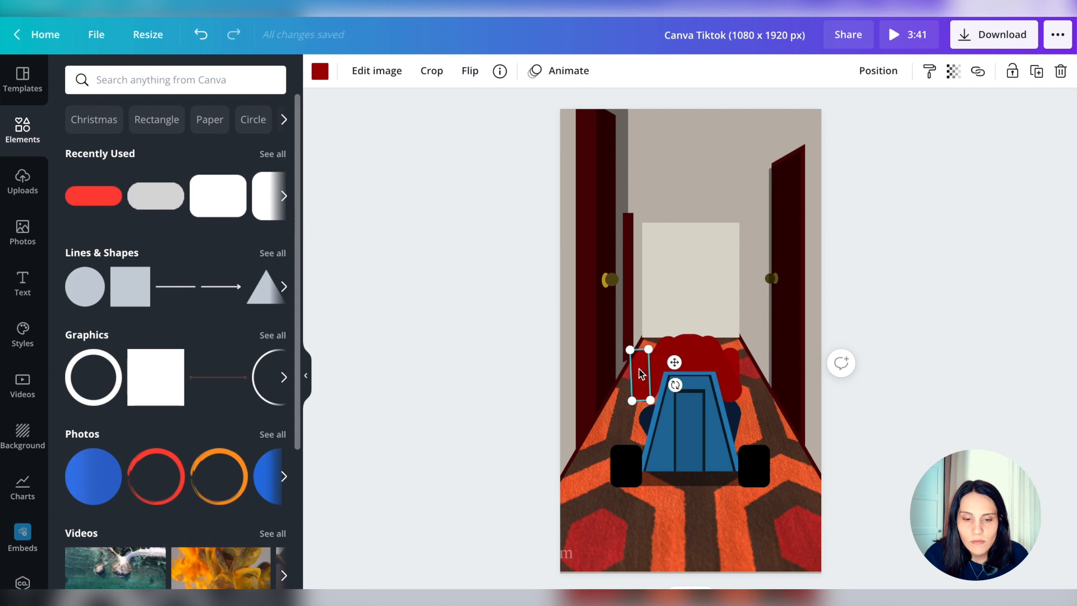
pyautogui.click(878, 70)
pyautogui.click(802, 114)
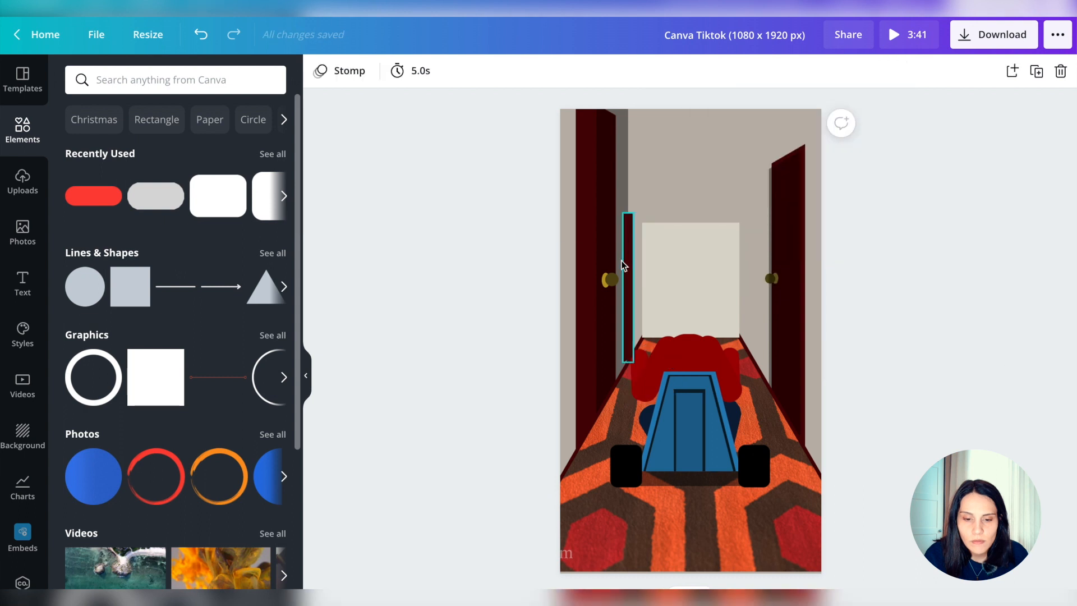
# Send the distant narrow maroon door backward one layer
pyautogui.click(625, 266)
pyautogui.click(878, 71)
pyautogui.click(825, 114)
pyautogui.click(1006, 437)
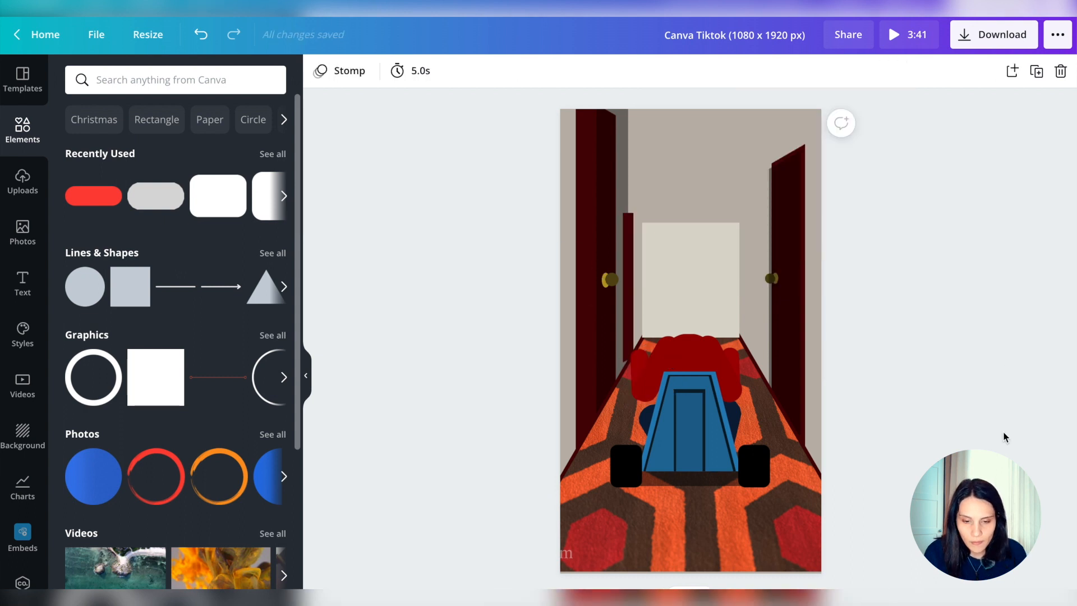
# Open the colour choices for the blue shape layered on the cart's back
pyautogui.click(664, 457)
pyautogui.click(317, 69)
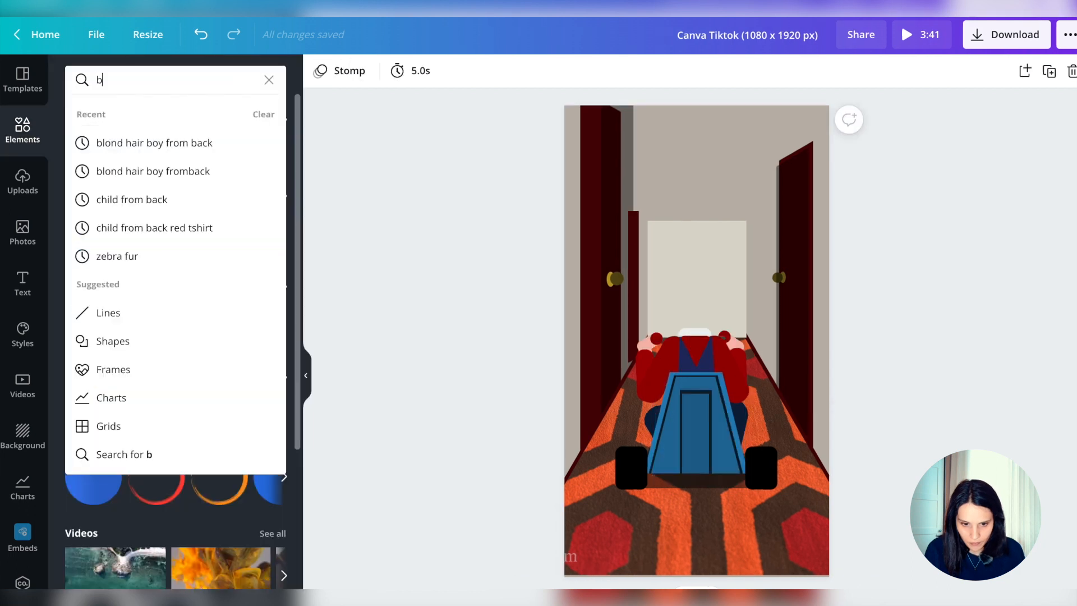
pyautogui.write('lond b')
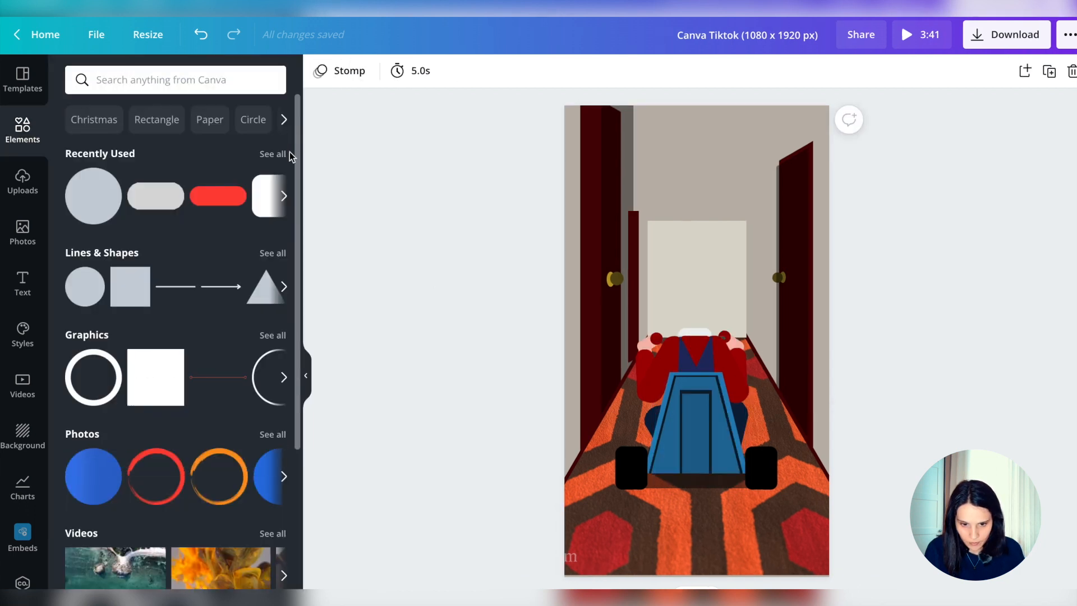
# Add the brown-haired head graphic, position it above the white collar and send it backward one layer
pyautogui.click(175, 302)
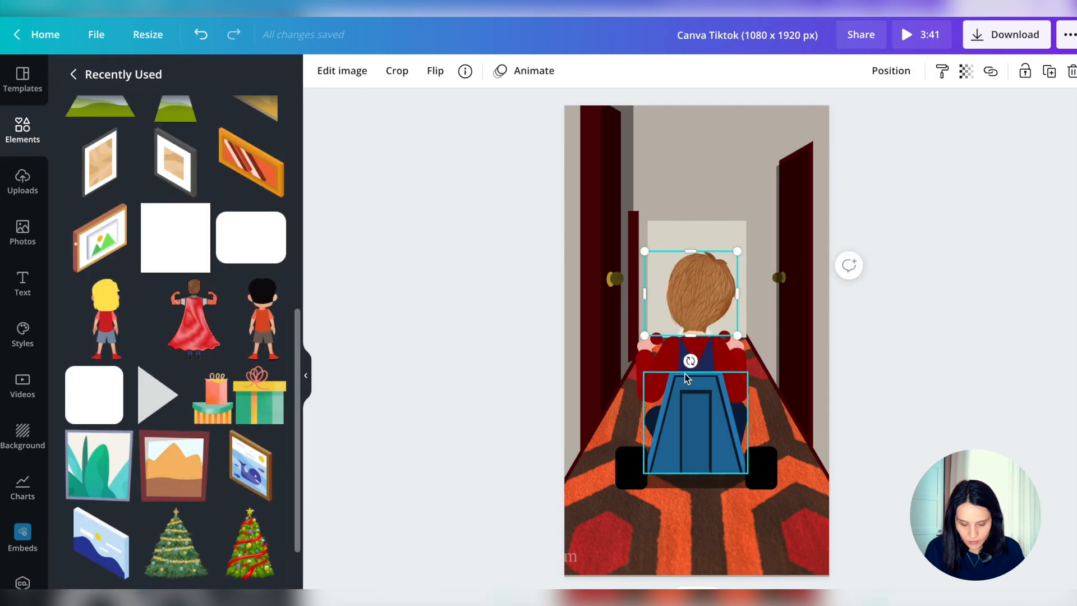
pyautogui.moveTo(690, 361); pyautogui.dragTo(695, 361)
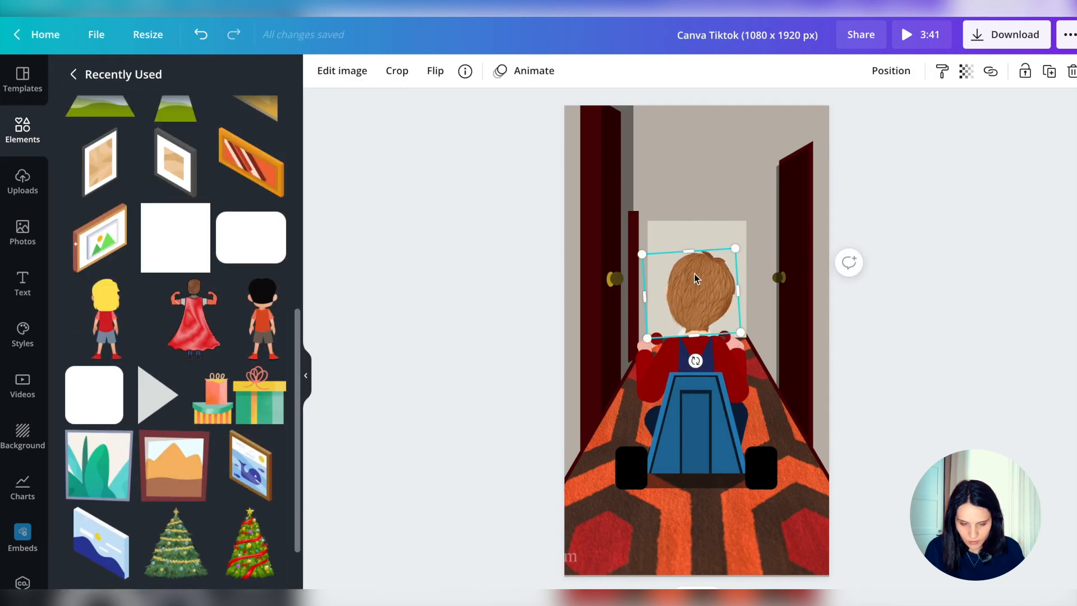
pyautogui.moveTo(696, 279); pyautogui.dragTo(692, 279)
pyautogui.click(891, 70)
pyautogui.click(844, 115)
pyautogui.click(1073, 425)
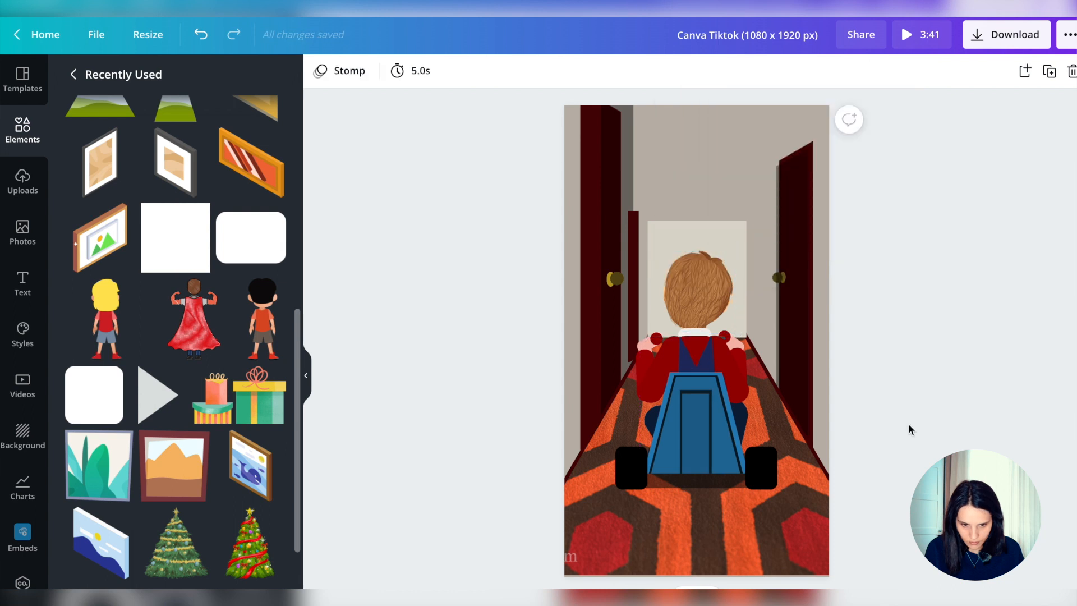
# Duplicate the left door's shadow, move the copy over the end wall and crop it to a narrow vertical strip
pyautogui.scroll(4, 122, 391)
pyautogui.click(628, 183)
pyautogui.hotkey('ctrl', 'd')
pyautogui.moveTo(628, 183); pyautogui.dragTo(702, 224)
pyautogui.doubleClick(703, 224)
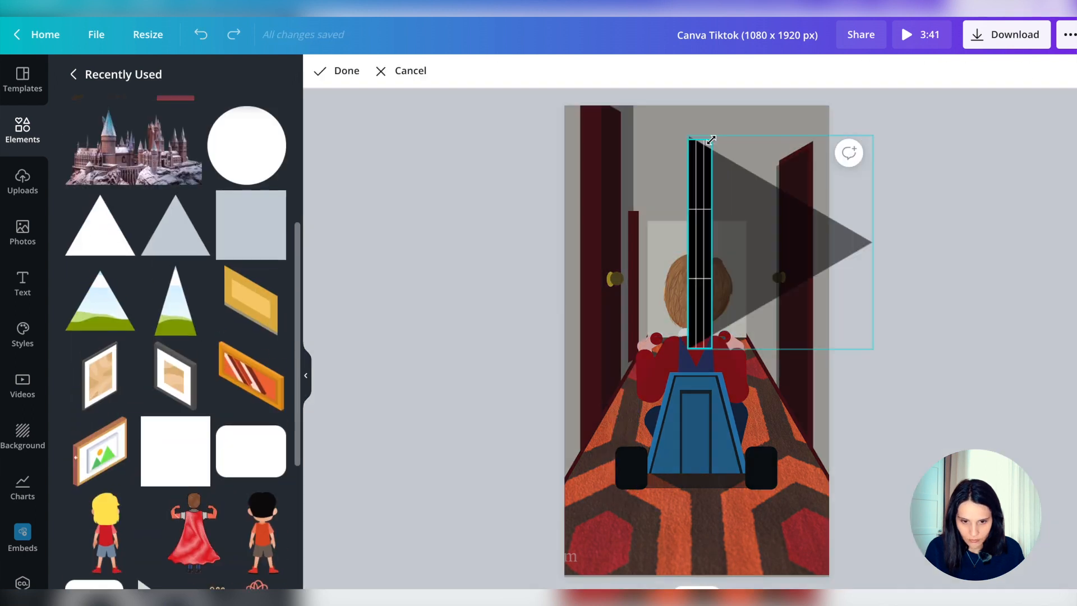
pyautogui.press('Return')
# Turn the cropped shadow strip horizontal and fit it along the end wall's top edge
pyautogui.moveTo(701, 138); pyautogui.dragTo(699, 244)
pyautogui.moveTo(658, 290); pyautogui.dragTo(701, 226)
pyautogui.moveTo(700, 295); pyautogui.dragTo(649, 223)
# Duplicate the top shadow and turn and crop the copy into a thin vertical shadow on the end wall's right edge
pyautogui.hotkey('ctrl', 'd')
pyautogui.moveTo(716, 199); pyautogui.dragTo(733, 242)
pyautogui.moveTo(703, 231); pyautogui.dragTo(742, 271)
pyautogui.click(432, 70)
pyautogui.moveTo(734, 219); pyautogui.dragTo(750, 231)
pyautogui.click(771, 433)
# Refine the crop and fit of the horizontal shadow along the end wall's top edge
pyautogui.click(699, 226)
pyautogui.moveTo(649, 221)
pyautogui.mouseDown()
pyautogui.moveTo(640, 221)
pyautogui.moveTo(649, 227)
pyautogui.mouseUp()
pyautogui.click(425, 71)
pyautogui.click(780, 329)
pyautogui.click(749, 339)
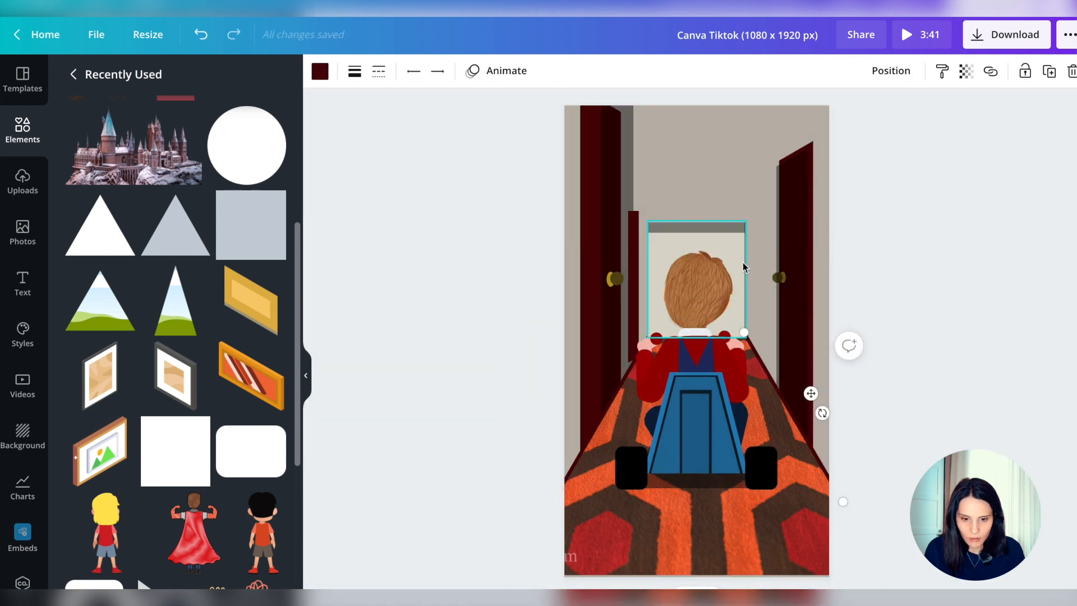
# Duplicate the thin vertical shadow onto the end wall's left edge and trim the right one below the top shadow
pyautogui.hotkey('ctrl', 'd')
pyautogui.moveTo(745, 267); pyautogui.dragTo(649, 267)
pyautogui.click(891, 71)
pyautogui.click(791, 392)
pyautogui.click(745, 281)
pyautogui.moveTo(745, 222); pyautogui.dragTo(746, 229)
pyautogui.click(934, 270)
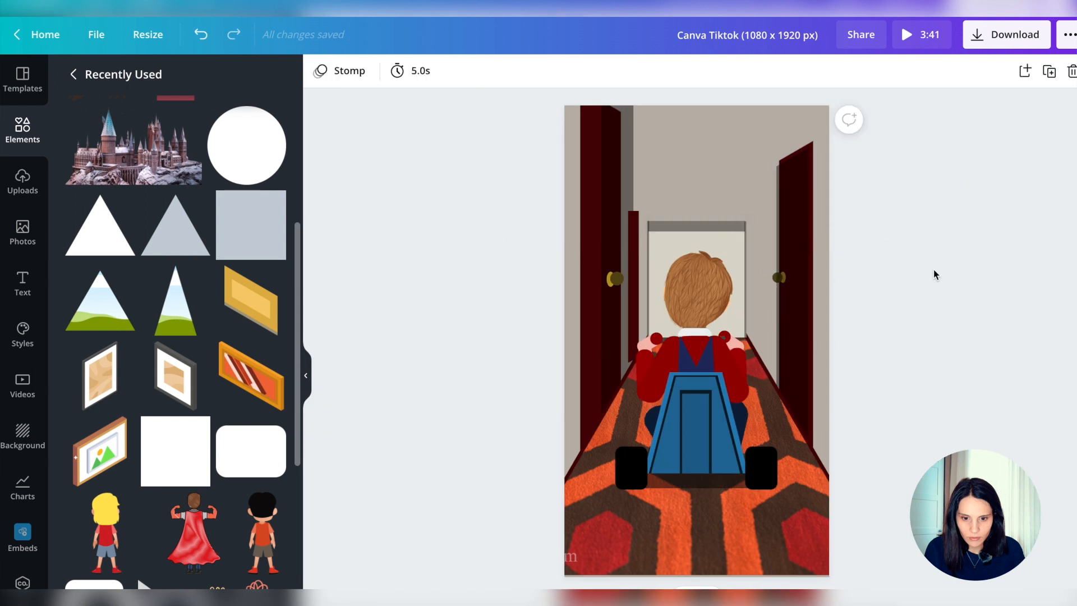
# Search the elements library for "line"
pyautogui.click(73, 74)
pyautogui.click(172, 81)
pyautogui.write('line')
pyautogui.press('Return')
# Duplicate the right skirting line and redraw the copy as a short ceiling line rising from the end wall's top-left corner
pyautogui.click(787, 405)
pyautogui.hotkey('ctrl', 'd')
pyautogui.moveTo(749, 340); pyautogui.dragTo(648, 221)
pyautogui.moveTo(833, 485); pyautogui.dragTo(656, 340)
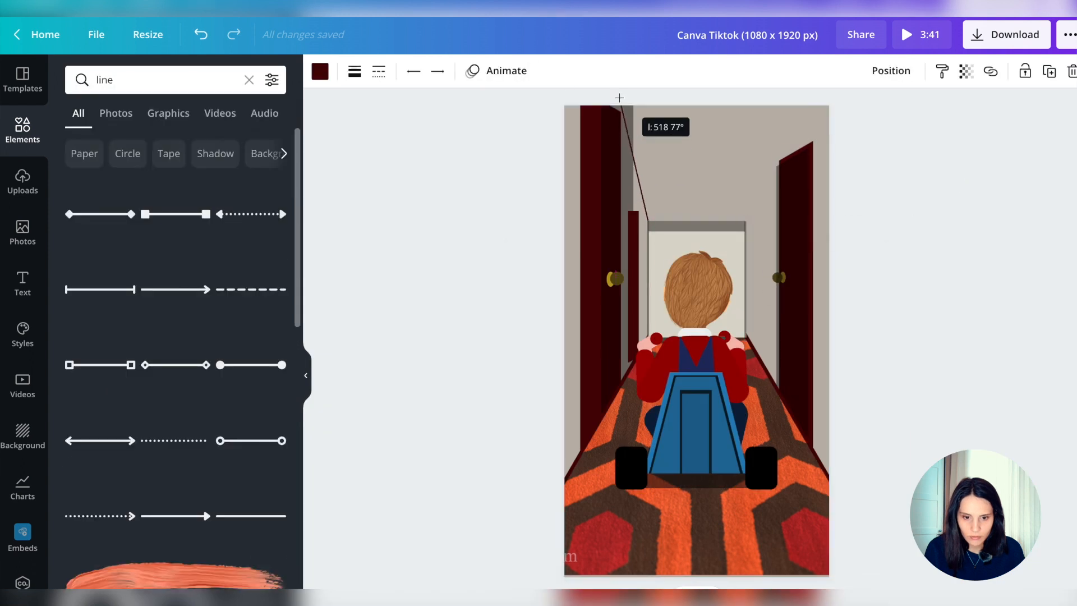
pyautogui.moveTo(631, 193); pyautogui.dragTo(628, 190)
# Duplicate the ceiling line to form a horizontal line across the corridor and a vertical line down its left side
pyautogui.hotkey('ctrl', 'd')
pyautogui.moveTo(632, 195); pyautogui.dragTo(762, 168)
pyautogui.moveTo(653, 225); pyautogui.dragTo(680, 218)
pyautogui.moveTo(623, 198); pyautogui.dragTo(627, 168)
pyautogui.hotkey('ctrl', 'd')
pyautogui.moveTo(766, 172); pyautogui.dragTo(630, 397)
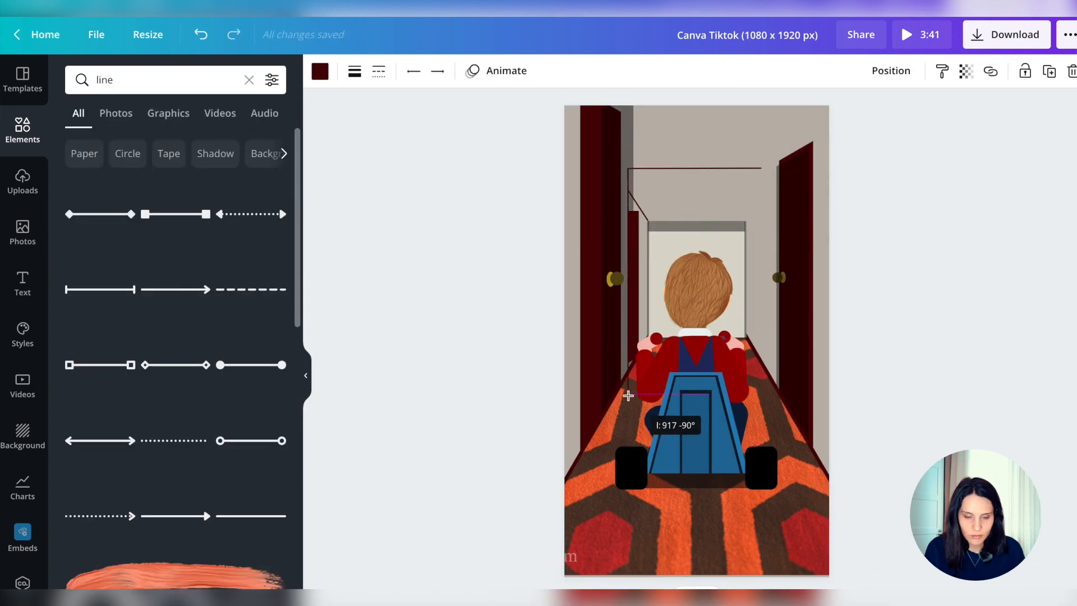
# Recolour the short ceiling line greyish brown and open its transparency setting
pyautogui.click(639, 206)
pyautogui.click(320, 72)
pyautogui.click(194, 564)
pyautogui.click(966, 71)
pyautogui.click(757, 169)
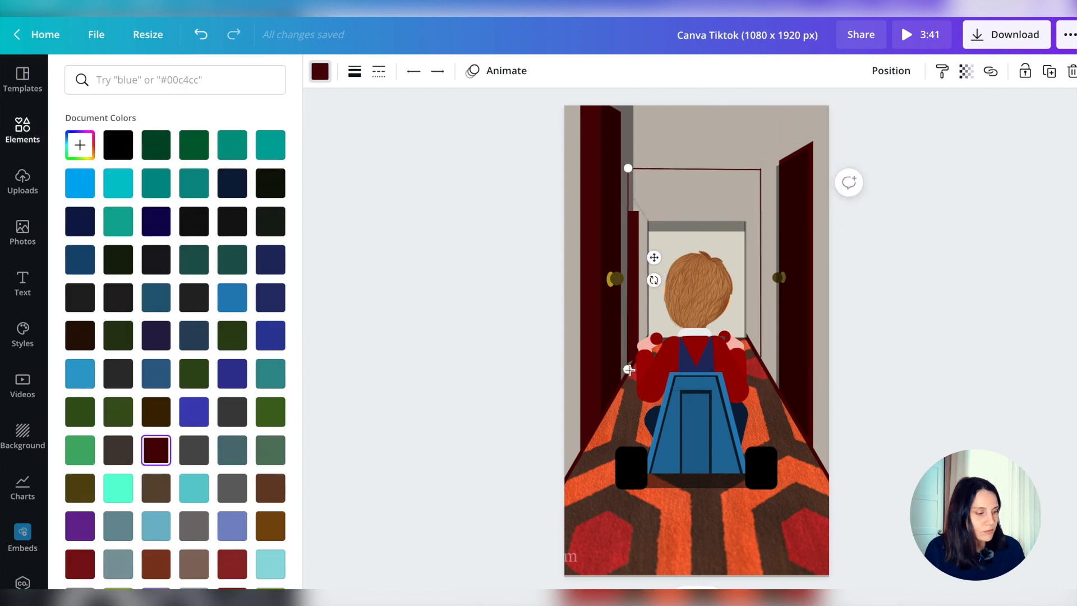
# Duplicate the end wall's top shadow and reshape the copy into a vertical shadow along the right frame line
pyautogui.click(696, 226)
pyautogui.hotkey('ctrl', 'd')
pyautogui.moveTo(701, 256); pyautogui.dragTo(622, 218)
pyautogui.doubleClick(620, 205)
pyautogui.moveTo(600, 284); pyautogui.dragTo(743, 281)
# Send the left vertical frame line to the back
pyautogui.click(890, 71)
pyautogui.click(629, 269)
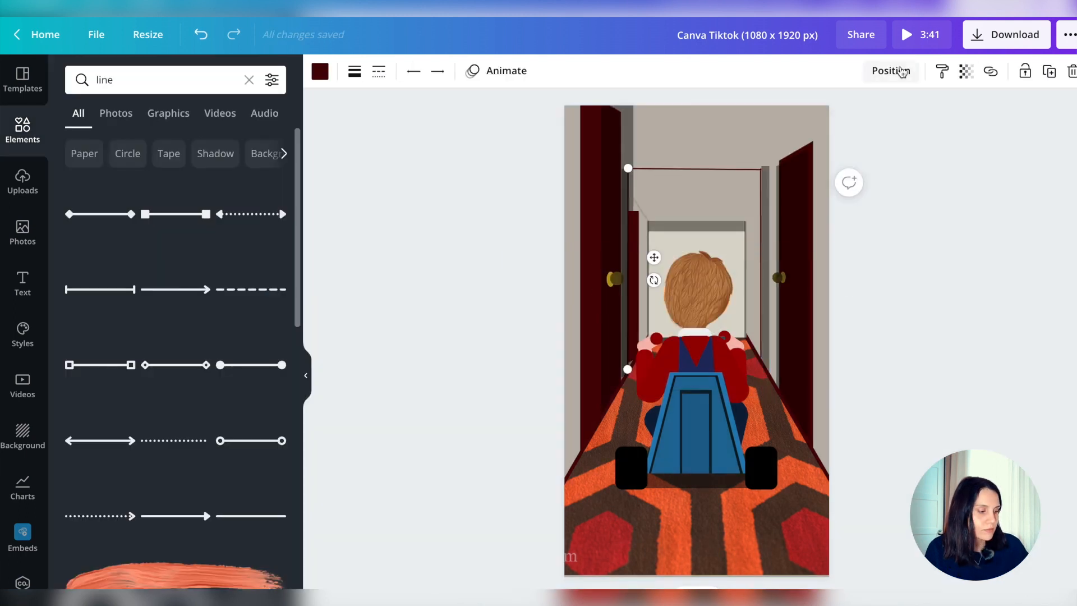
pyautogui.click(899, 71)
pyautogui.click(828, 143)
# Duplicate the end wall's top shadow and stretch the copy across the corridor just above the horizontal frame line
pyautogui.click(700, 227)
pyautogui.hotkey('ctrl', 'd')
pyautogui.doubleClick(700, 231)
pyautogui.moveTo(750, 226); pyautogui.dragTo(679, 163)
pyautogui.moveTo(740, 158); pyautogui.dragTo(770, 155)
pyautogui.moveTo(621, 154); pyautogui.dragTo(609, 153)
# Adjust the upper corner where the right frame's vertical shadow meets the horizontal shadow
pyautogui.click(761, 192)
pyautogui.moveTo(770, 153)
pyautogui.mouseDown()
pyautogui.moveTo(793, 150)
pyautogui.moveTo(765, 170)
pyautogui.mouseUp()
pyautogui.click(766, 206)
pyautogui.click(735, 193)
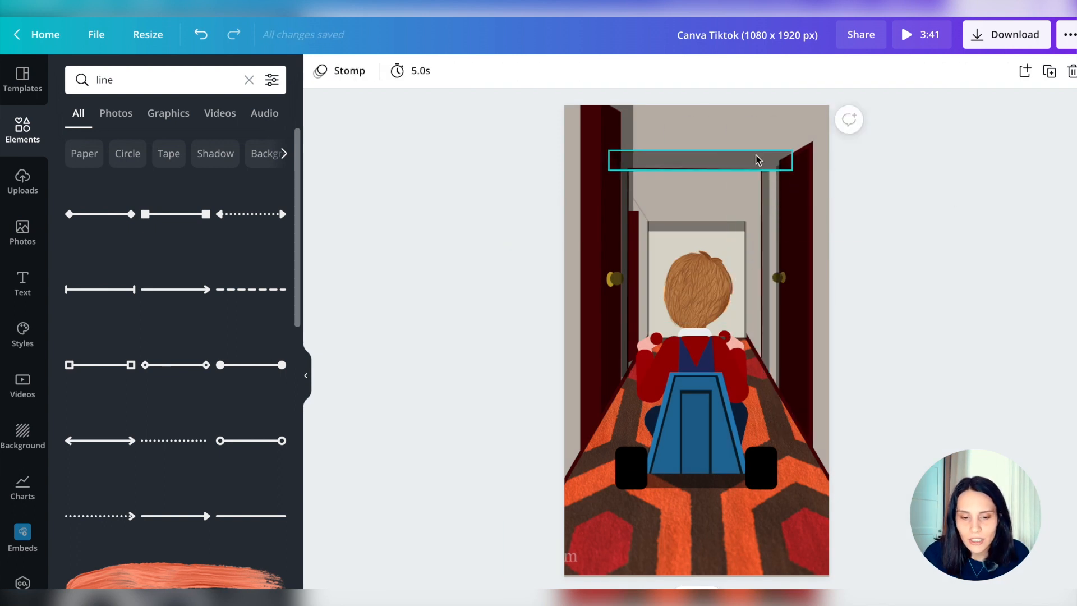
# Shorten and level the horizontal shadow so it spans the opening between the left and right doors
pyautogui.click(757, 160)
pyautogui.moveTo(609, 171); pyautogui.dragTo(616, 168)
pyautogui.moveTo(793, 168); pyautogui.dragTo(771, 170)
pyautogui.moveTo(695, 191); pyautogui.dragTo(695, 125)
pyautogui.moveTo(696, 158); pyautogui.dragTo(696, 162)
pyautogui.moveTo(771, 171); pyautogui.dragTo(773, 167)
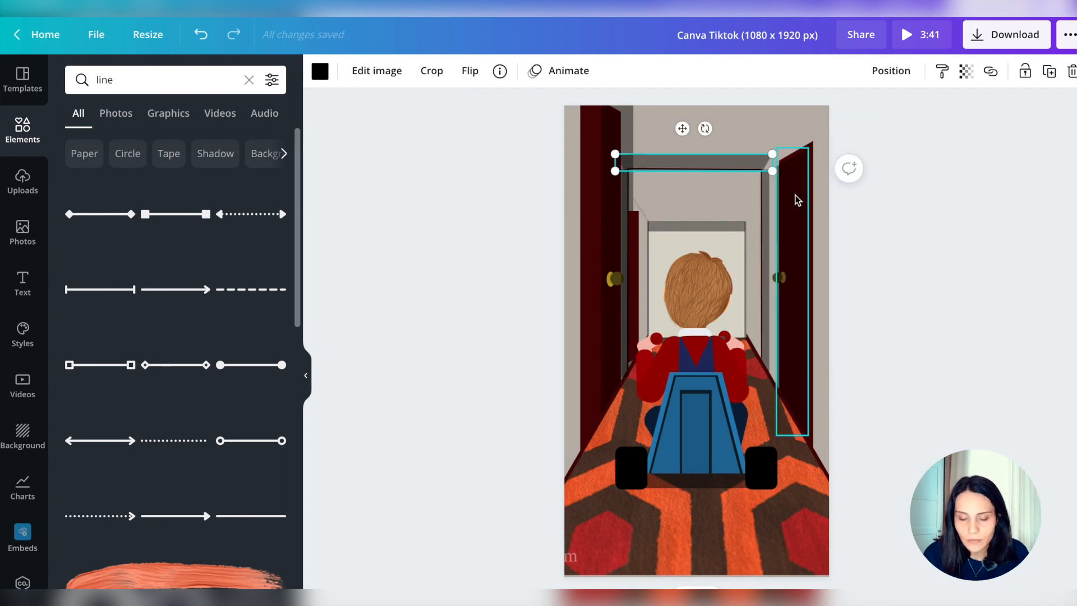
# Duplicate the horizontal shadow and rotate the copy into a steep diagonal over the right door's upper part
pyautogui.hotkey('ctrl', 'd')
pyautogui.moveTo(711, 134); pyautogui.dragTo(777, 248)
pyautogui.moveTo(809, 246); pyautogui.dragTo(804, 232)
pyautogui.moveTo(833, 233); pyautogui.dragTo(834, 221)
pyautogui.moveTo(806, 232); pyautogui.dragTo(808, 231)
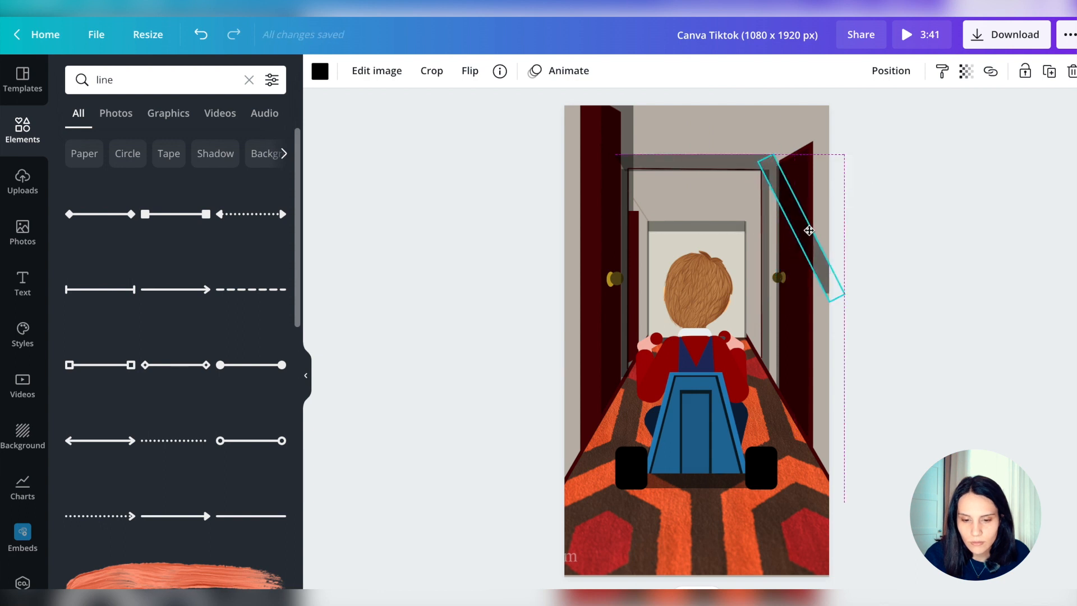
# Crop the diagonal shadow to a short piece at the right end of the horizontal shadow
pyautogui.doubleClick(824, 247)
pyautogui.moveTo(840, 296); pyautogui.dragTo(779, 169)
pyautogui.click(735, 193)
pyautogui.click(776, 160)
# Shift the right frame line slightly inward and adjust the lower end of its vertical shadow
pyautogui.click(761, 224)
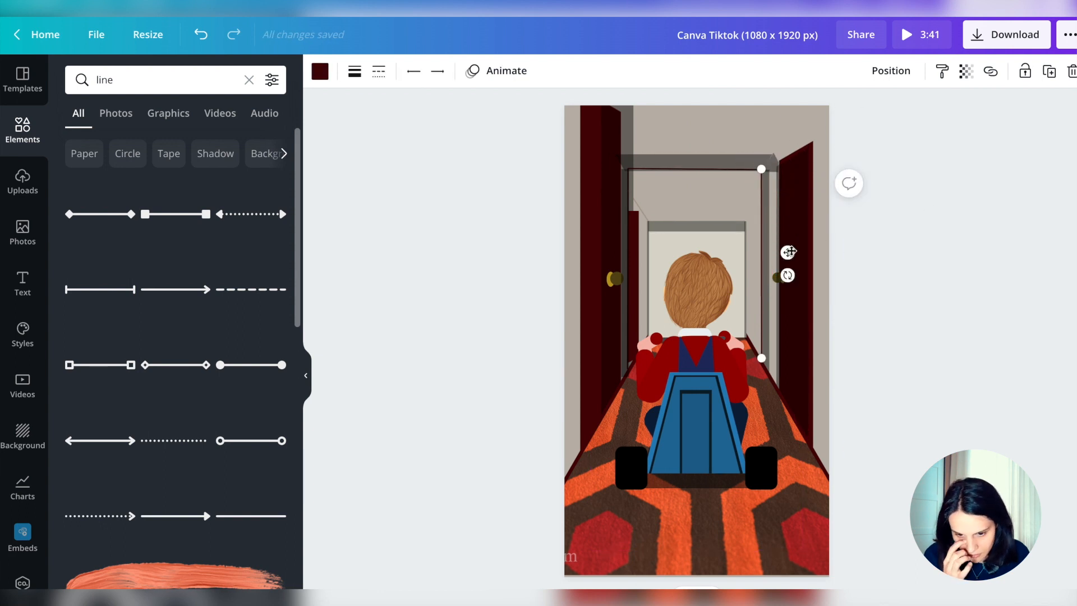
pyautogui.moveTo(789, 252); pyautogui.dragTo(759, 253)
pyautogui.click(765, 336)
pyautogui.moveTo(769, 379)
pyautogui.mouseDown()
pyautogui.moveTo(779, 387)
pyautogui.moveTo(774, 360)
pyautogui.mouseUp()
# Extend the horizontal shadow towards the left door and send it backward behind the door
pyautogui.click(645, 166)
pyautogui.moveTo(616, 154); pyautogui.dragTo(602, 153)
pyautogui.moveTo(733, 224); pyautogui.dragTo(765, 225)
pyautogui.click(701, 162)
pyautogui.click(891, 71)
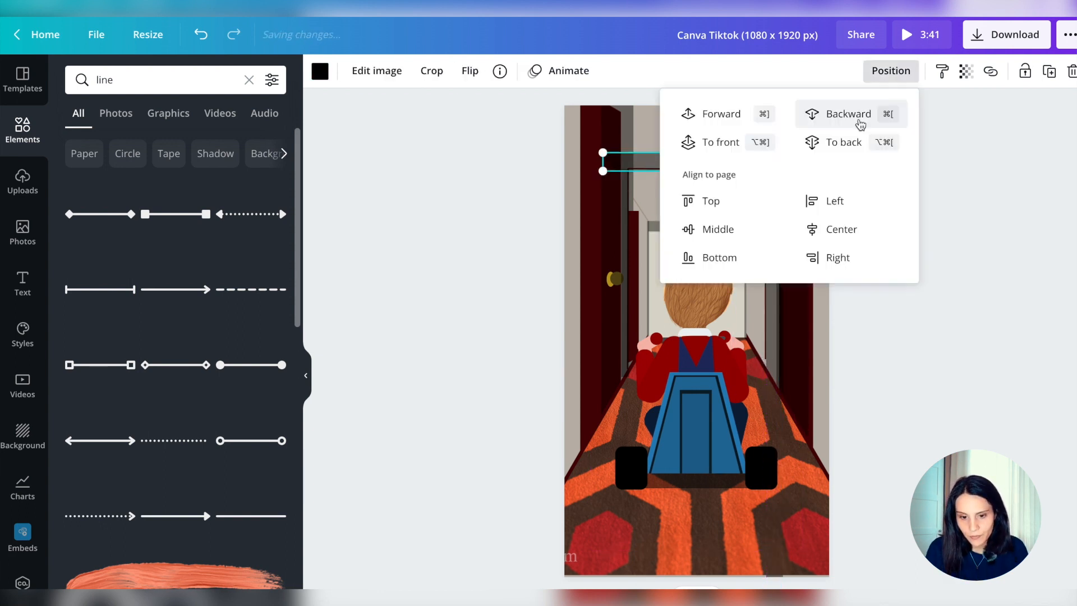
pyautogui.click(859, 121)
pyautogui.click(1029, 331)
# Clear the element search, add a shape for the ceiling lamp, then resize and recolour it
pyautogui.click(249, 80)
pyautogui.click(212, 194)
pyautogui.click(320, 71)
pyautogui.scroll(-15, 225, 281)
pyautogui.click(270, 220)
pyautogui.moveTo(697, 267); pyautogui.dragTo(697, 350)
pyautogui.moveTo(667, 389); pyautogui.dragTo(687, 388)
pyautogui.click(232, 447)
# Send the lamp shape backward, adjust its transparency and position it on the ceiling above the boy's head
pyautogui.click(891, 71)
pyautogui.click(849, 122)
pyautogui.click(966, 71)
pyautogui.click(949, 112)
pyautogui.moveTo(782, 416); pyautogui.dragTo(696, 190)
pyautogui.click(1041, 191)
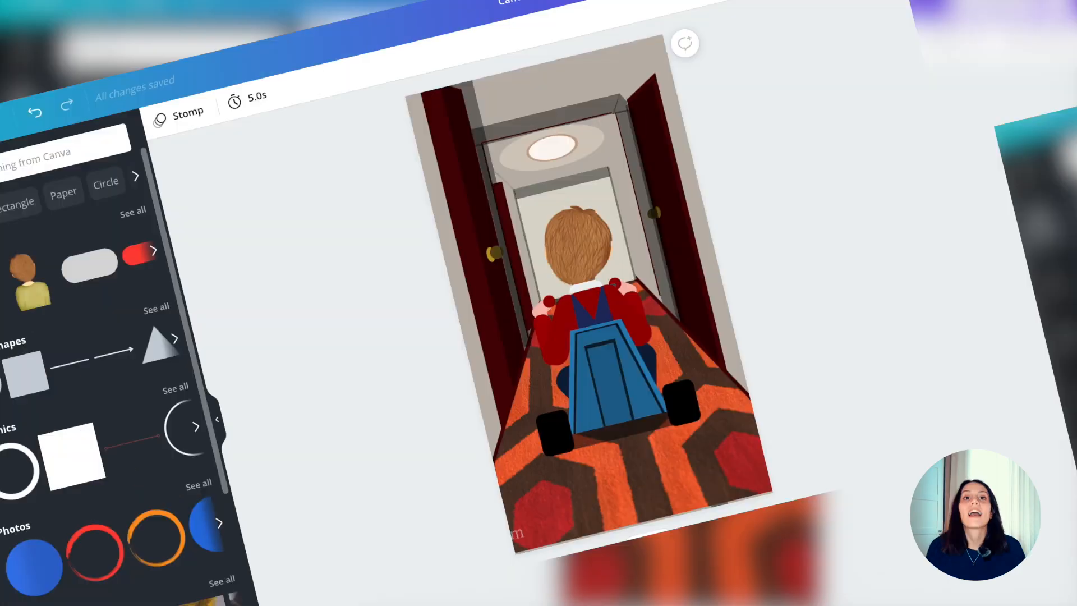